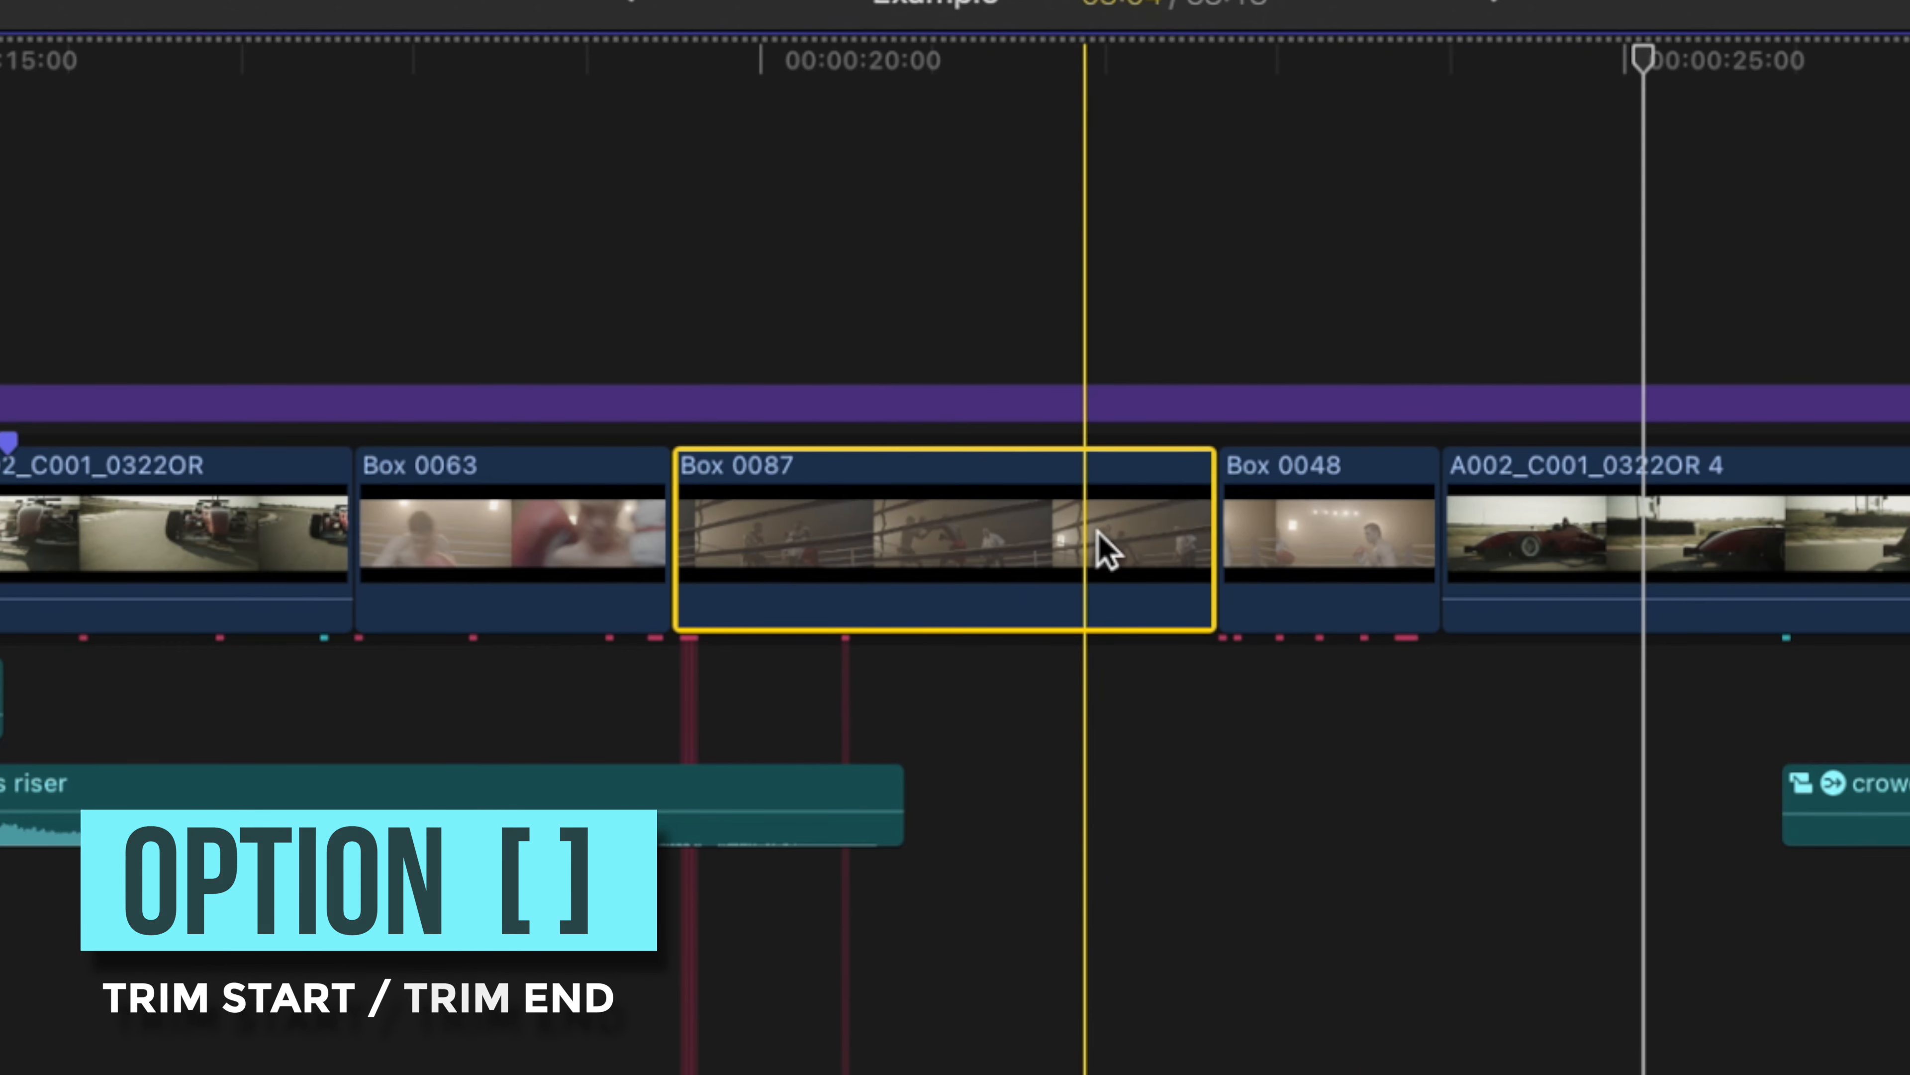
- Trim the end of clip Box 0087 and, at 20:21, of clip FP004803MD12, and select clip FP004809MD06
{"action": "key", "text": "alt+bracketright"}
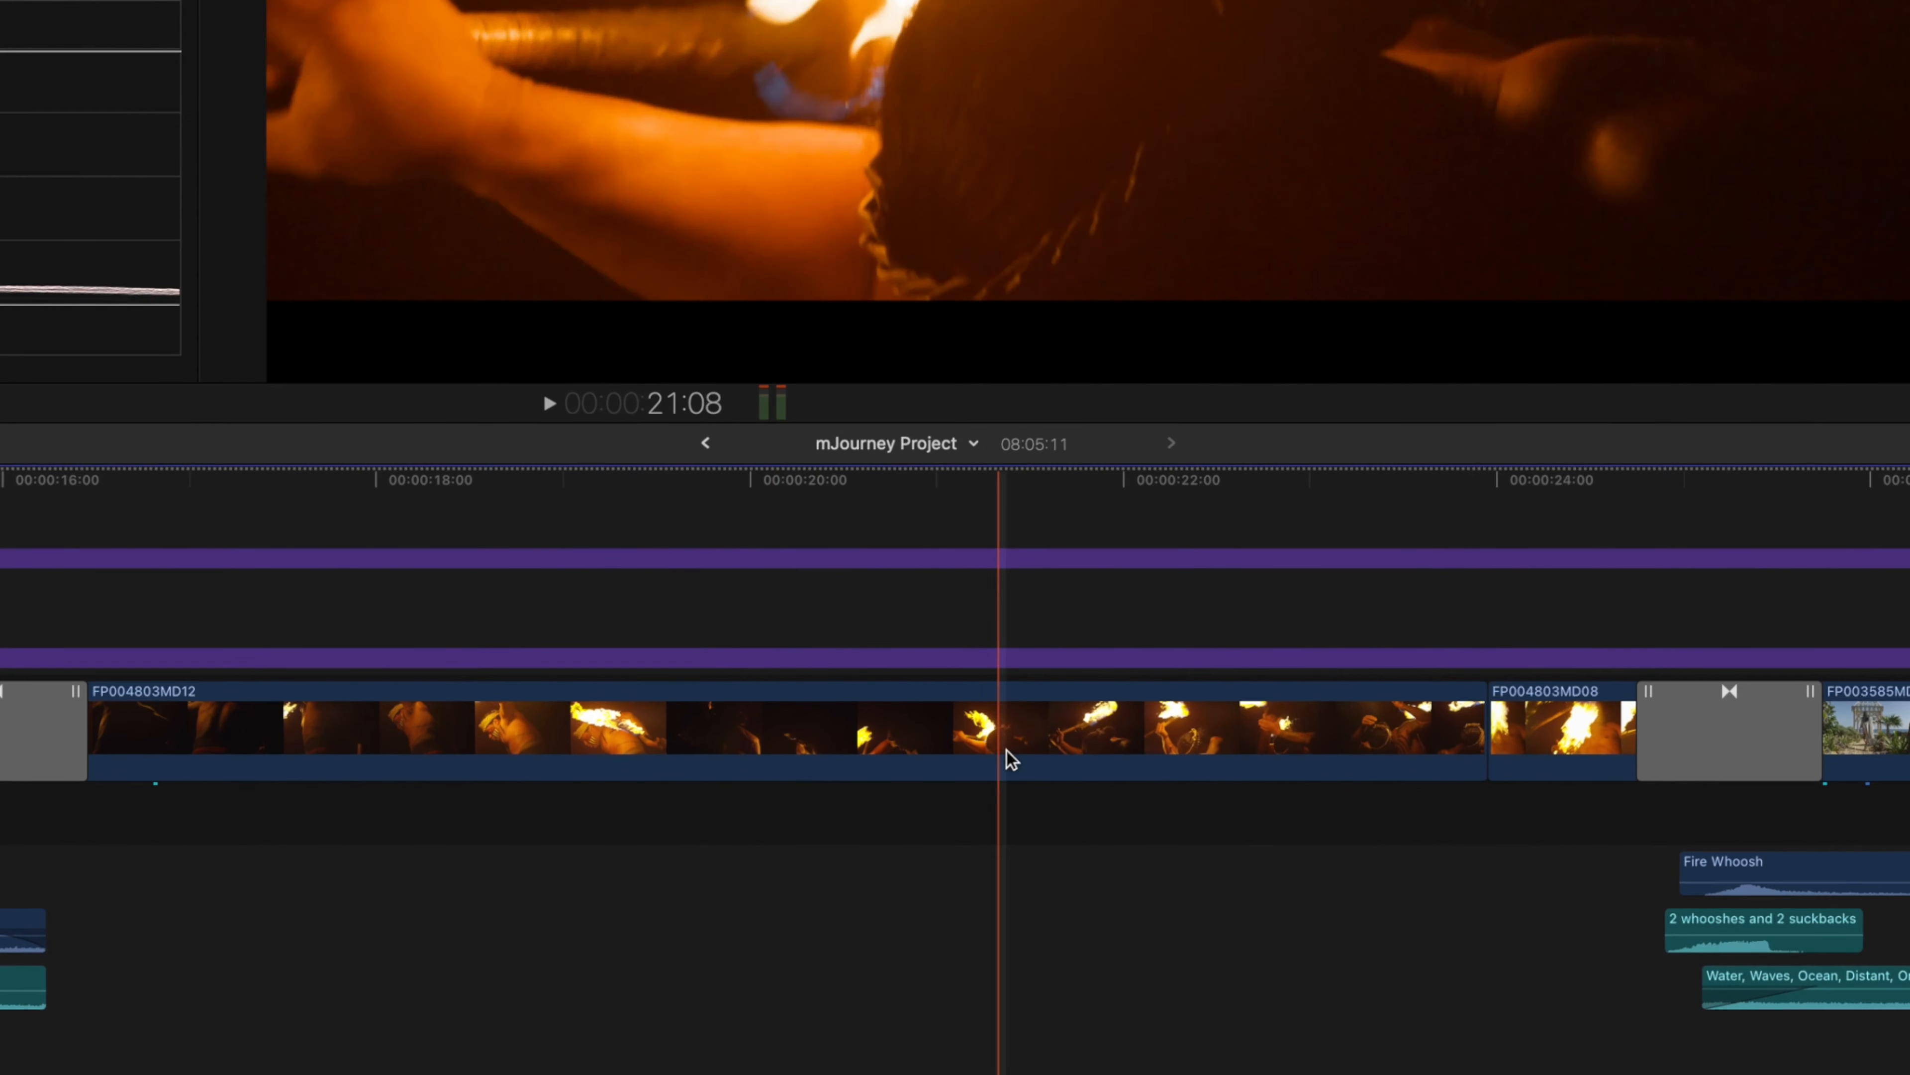
{"action": "left_click", "coordinate": [932, 778]}
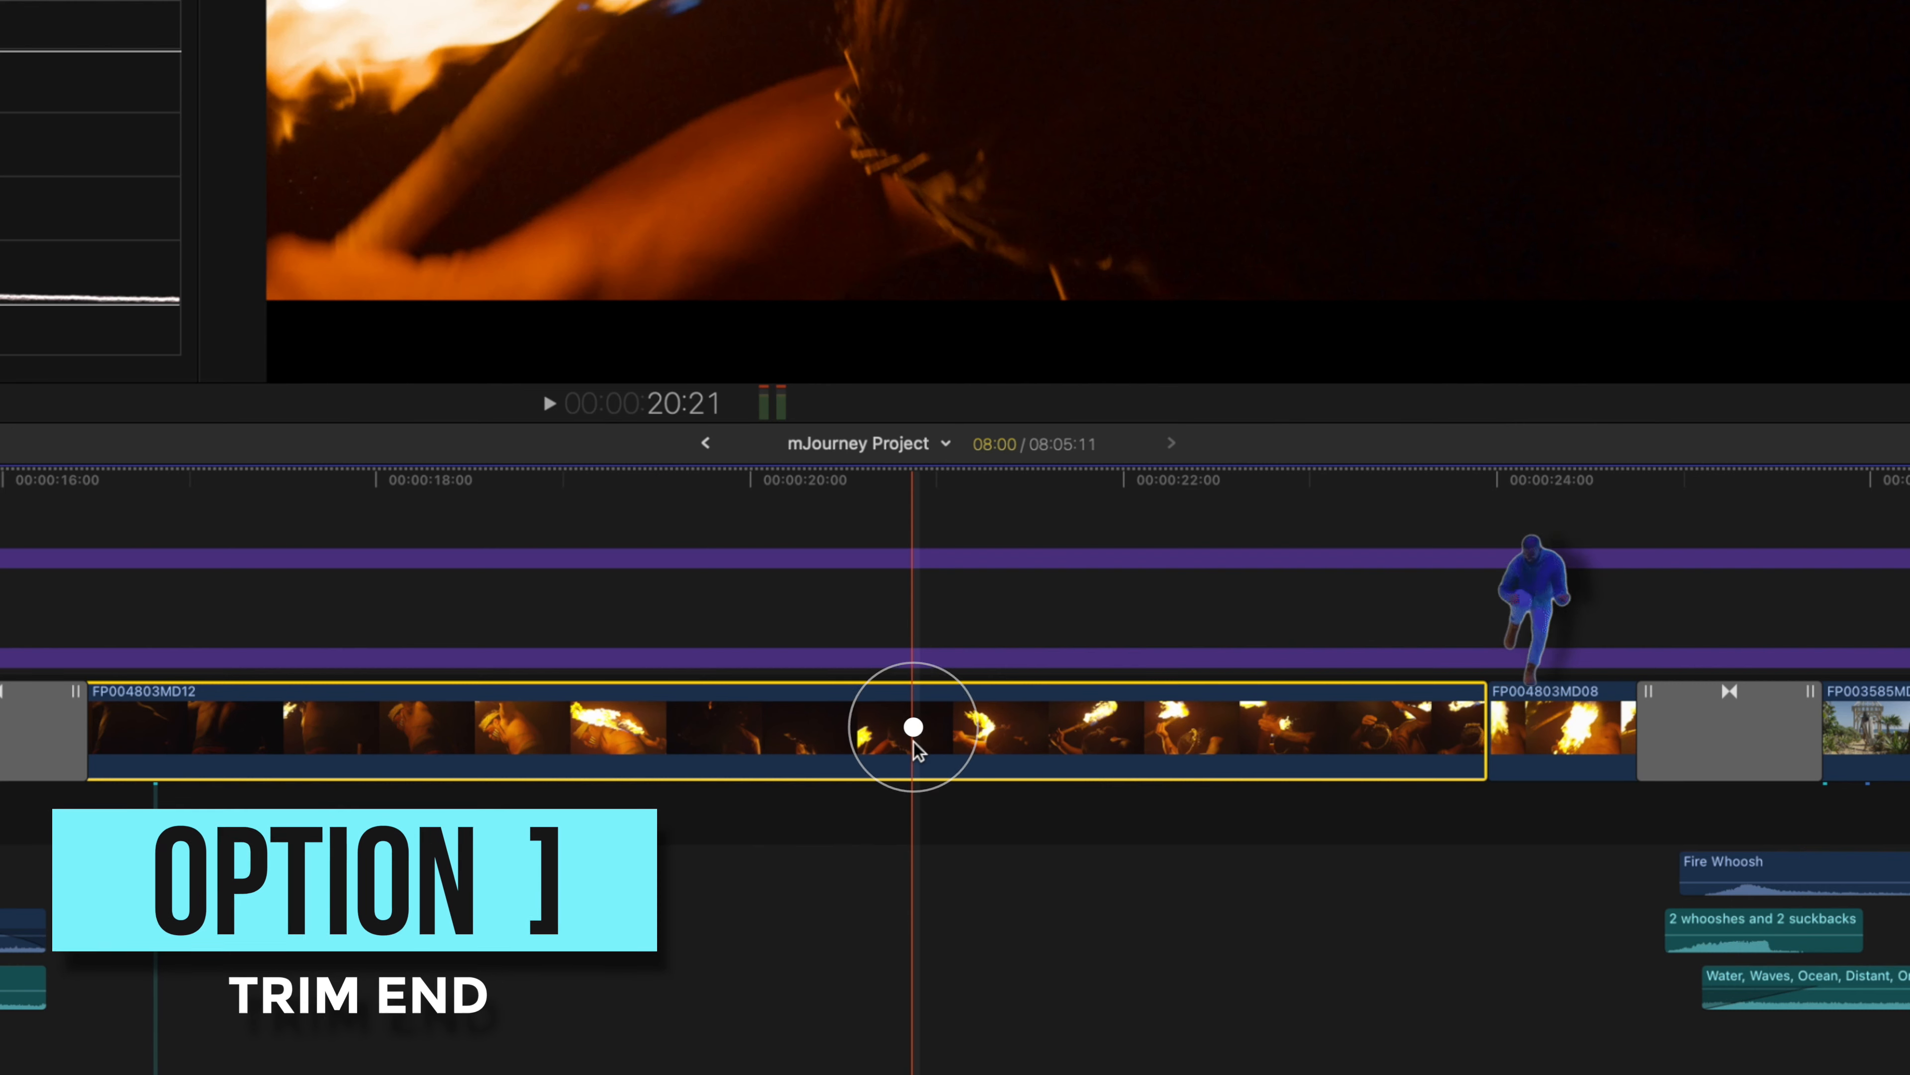
{"action": "key", "text": "alt+bracketright"}
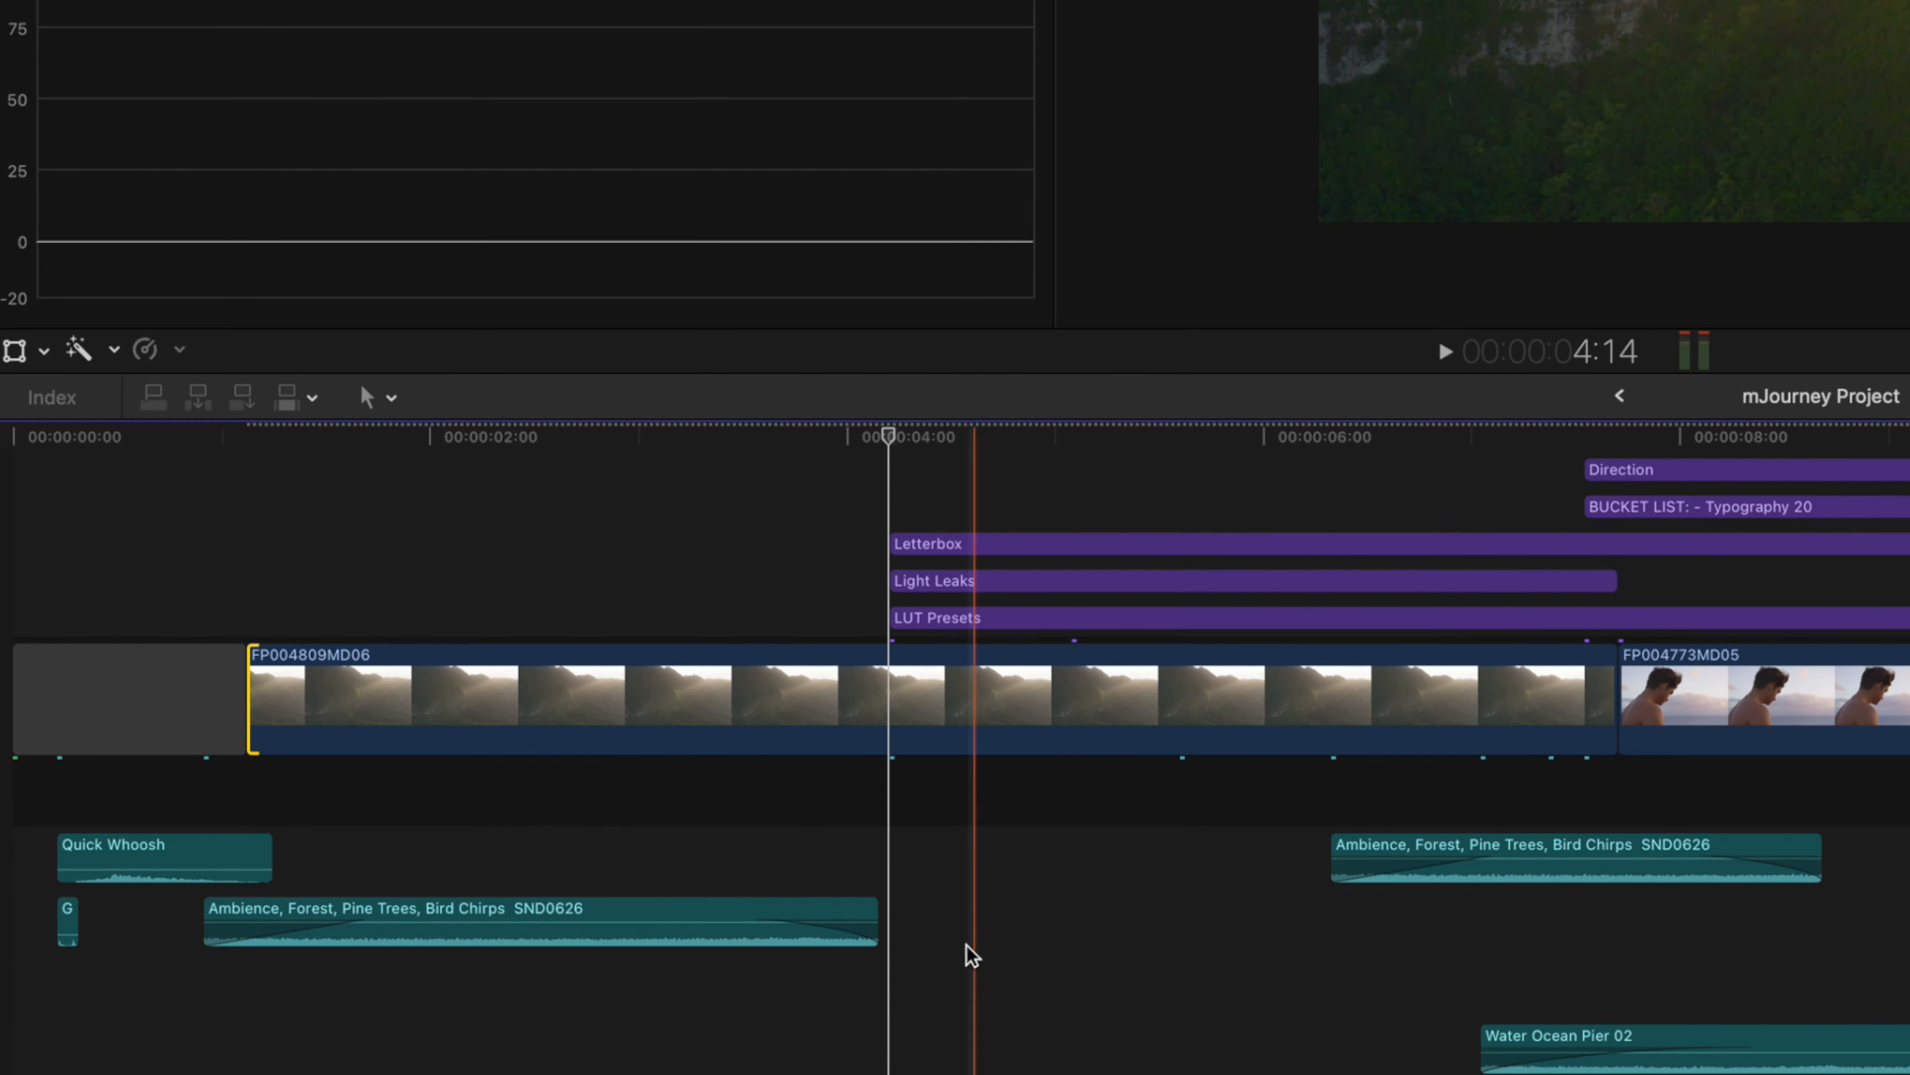
{"action": "left_click", "coordinate": [891, 704]}
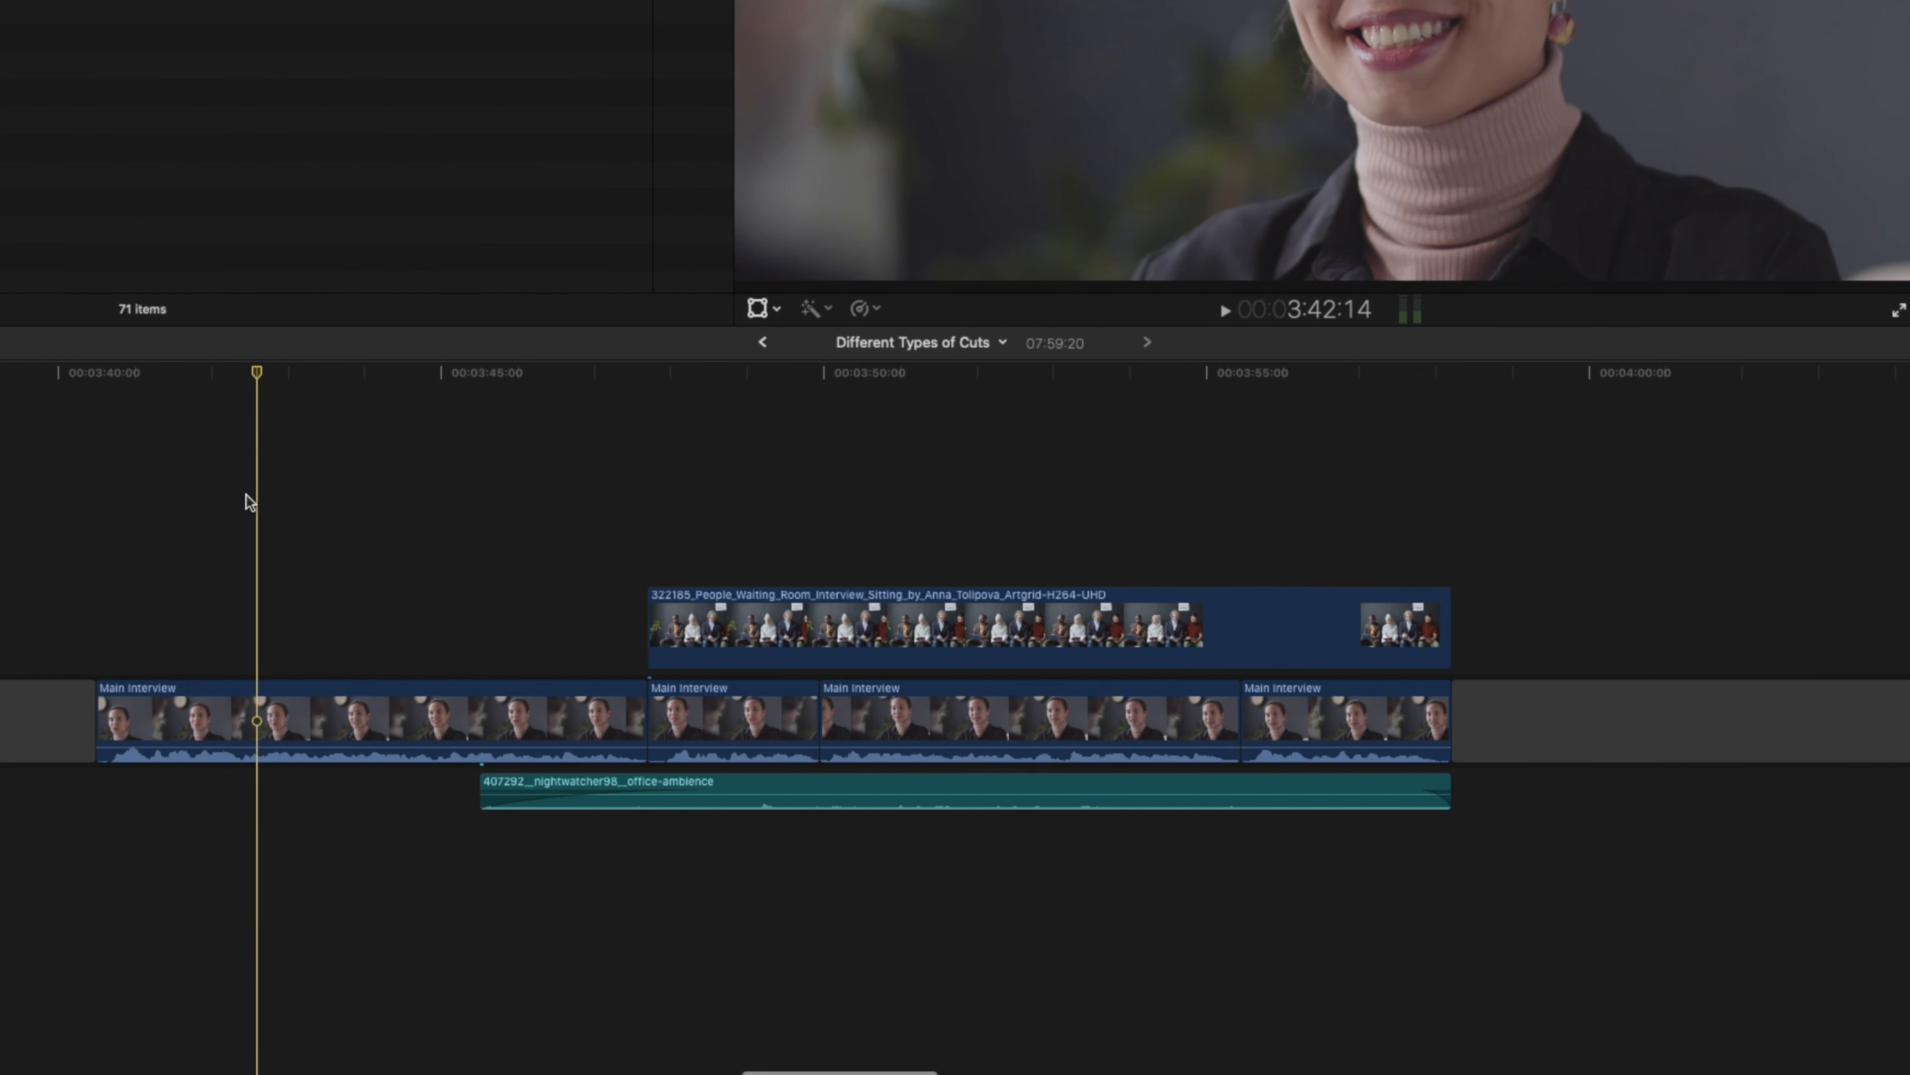
- Select all Main Interview clips with the connected waiting-room video and office-ambience audio, and trim their ends and starts together
{"action": "left_click_drag", "start_coordinate": [245, 493], "coordinate": [1326, 795]}
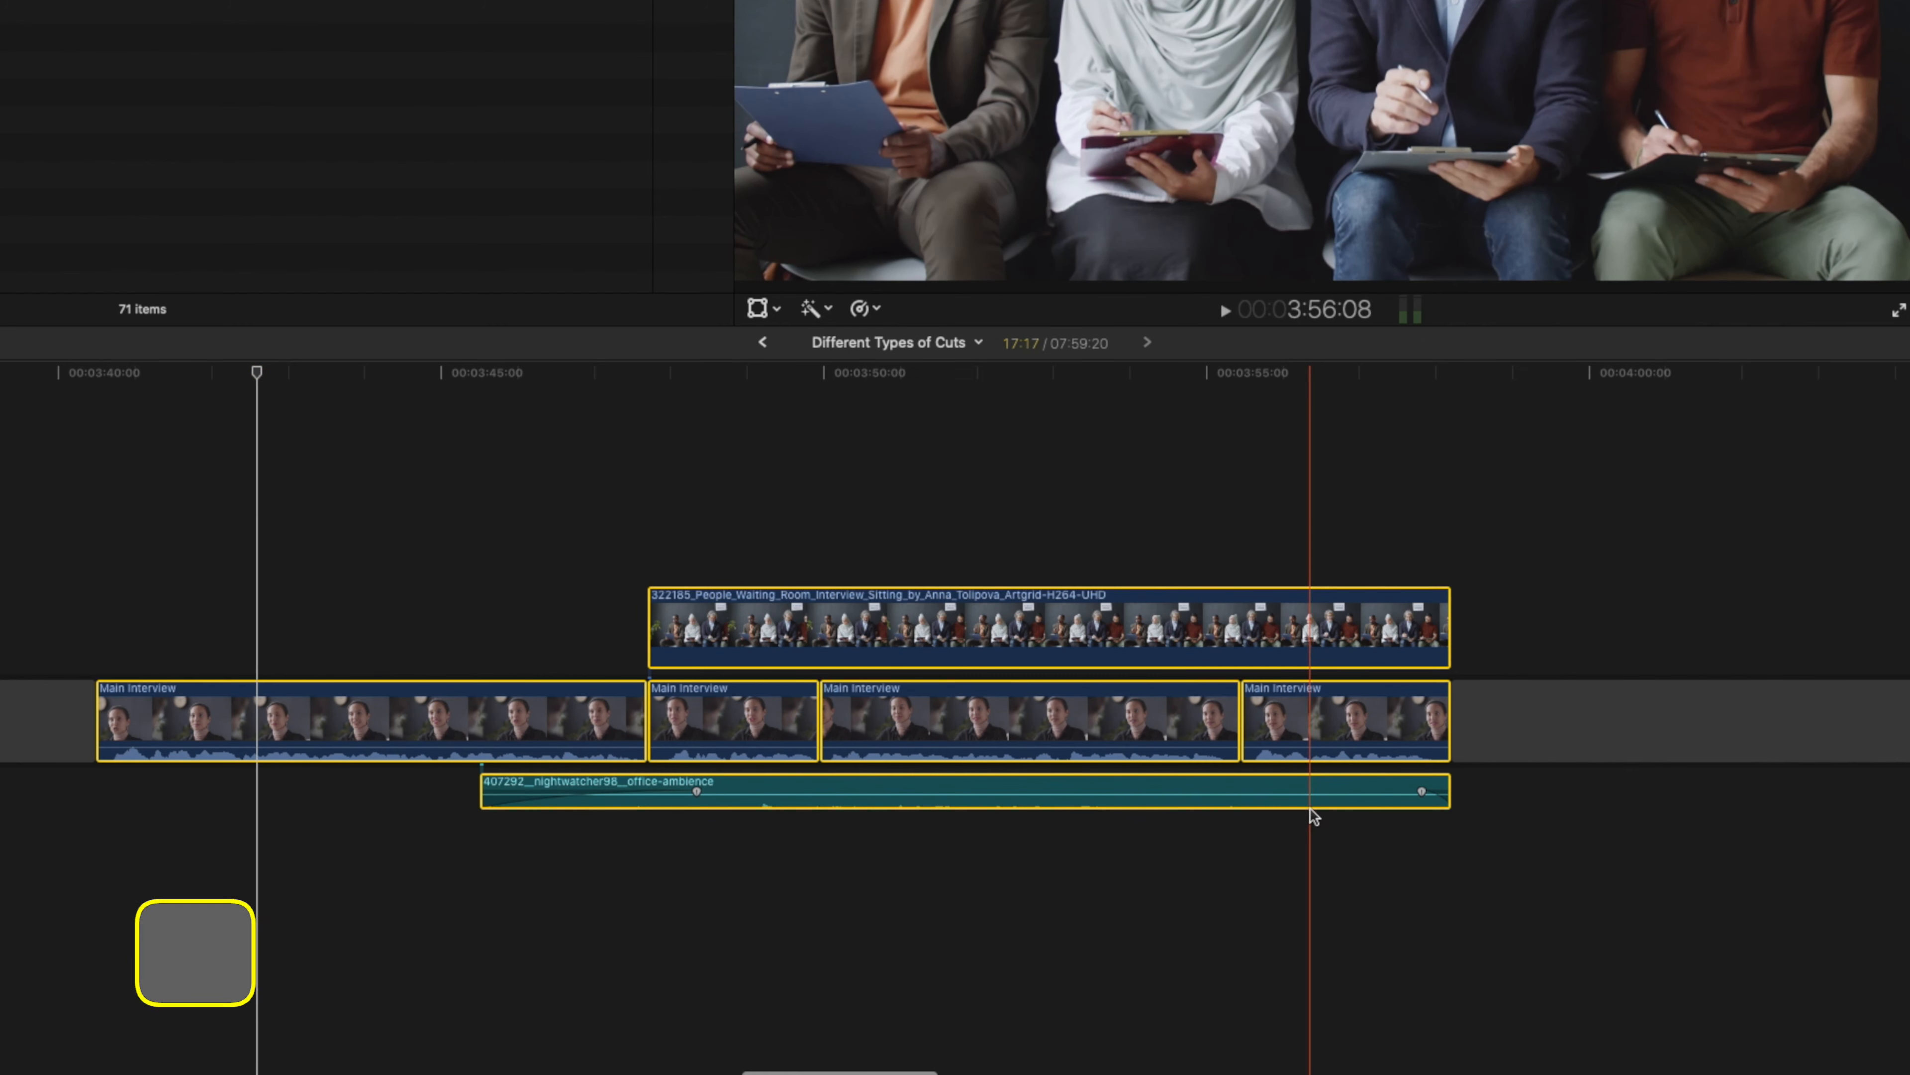
{"action": "key", "text": "alt+bracketright"}
{"action": "key", "text": "alt+bracketleft"}
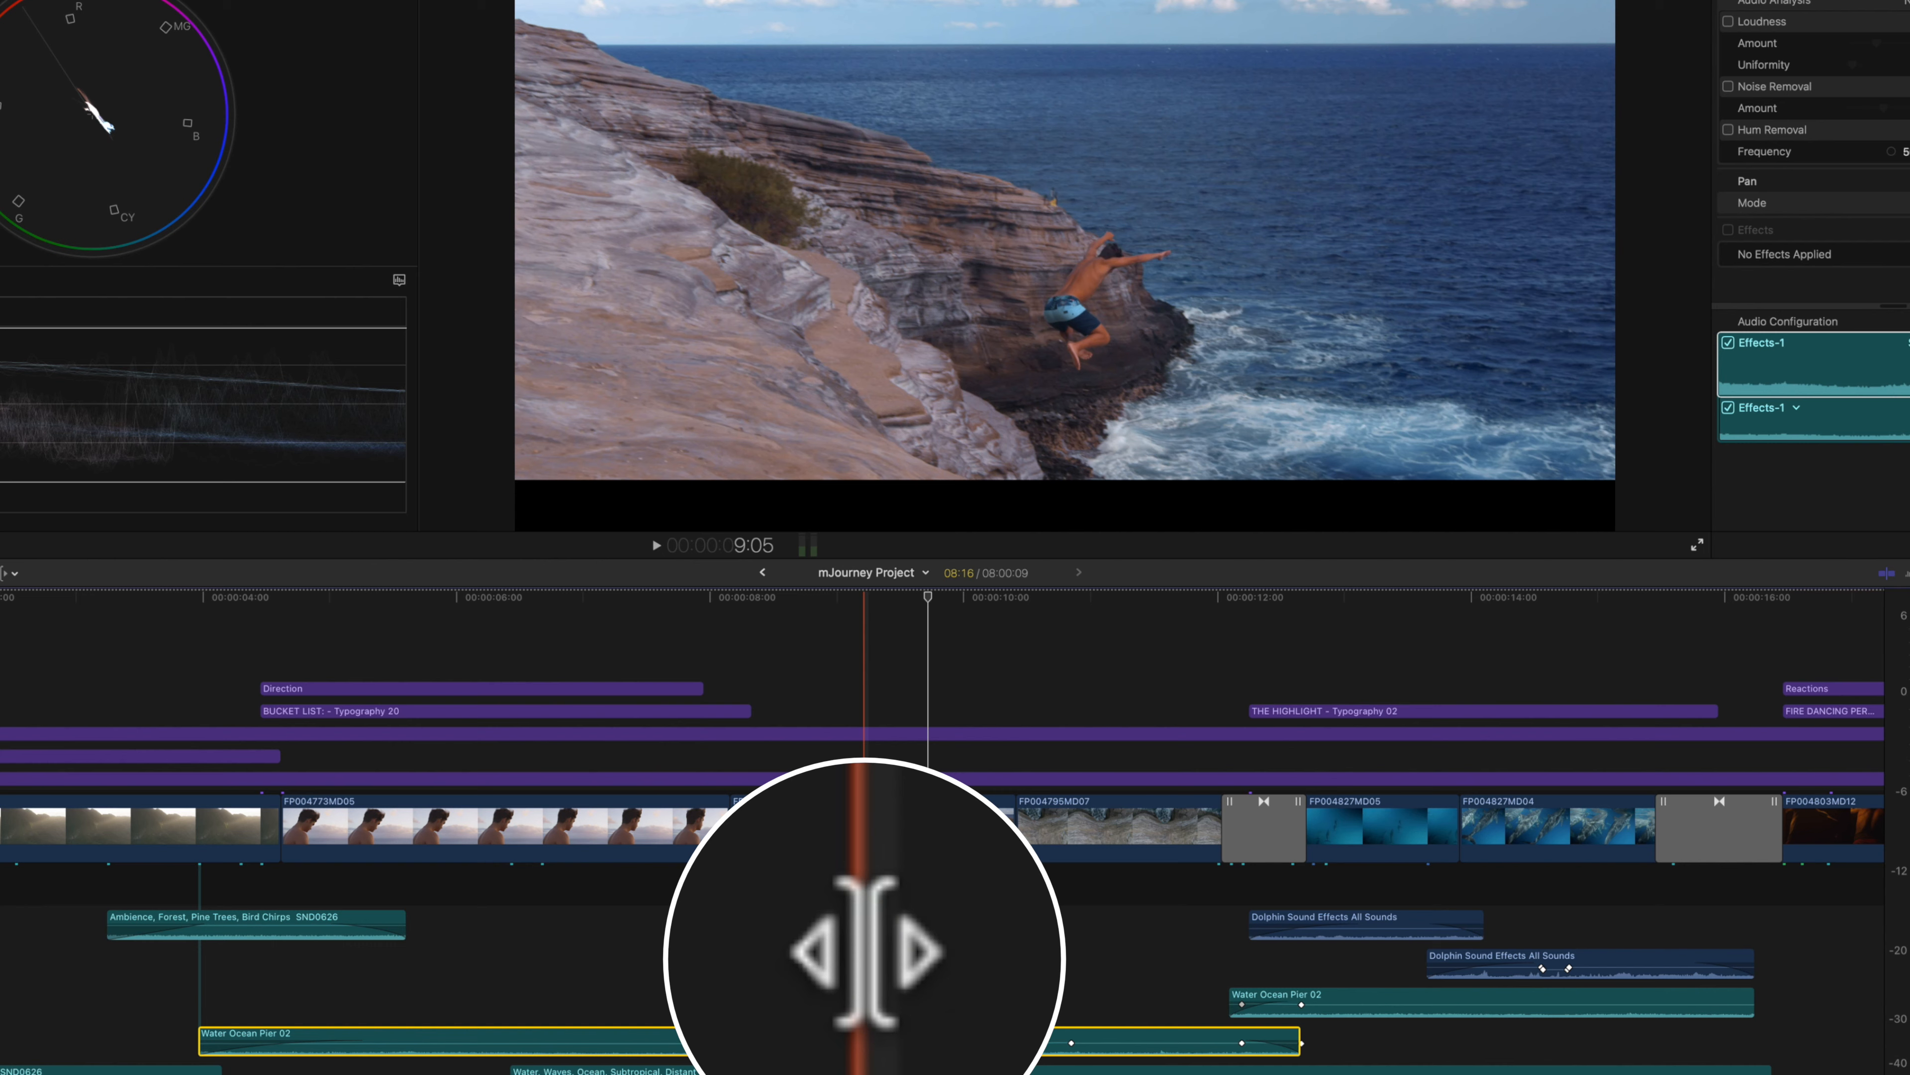
- Slip the footage inside clip FP004795MD01 with the Trim tool, keeping the clip's position and length
{"action": "key", "text": "t"}
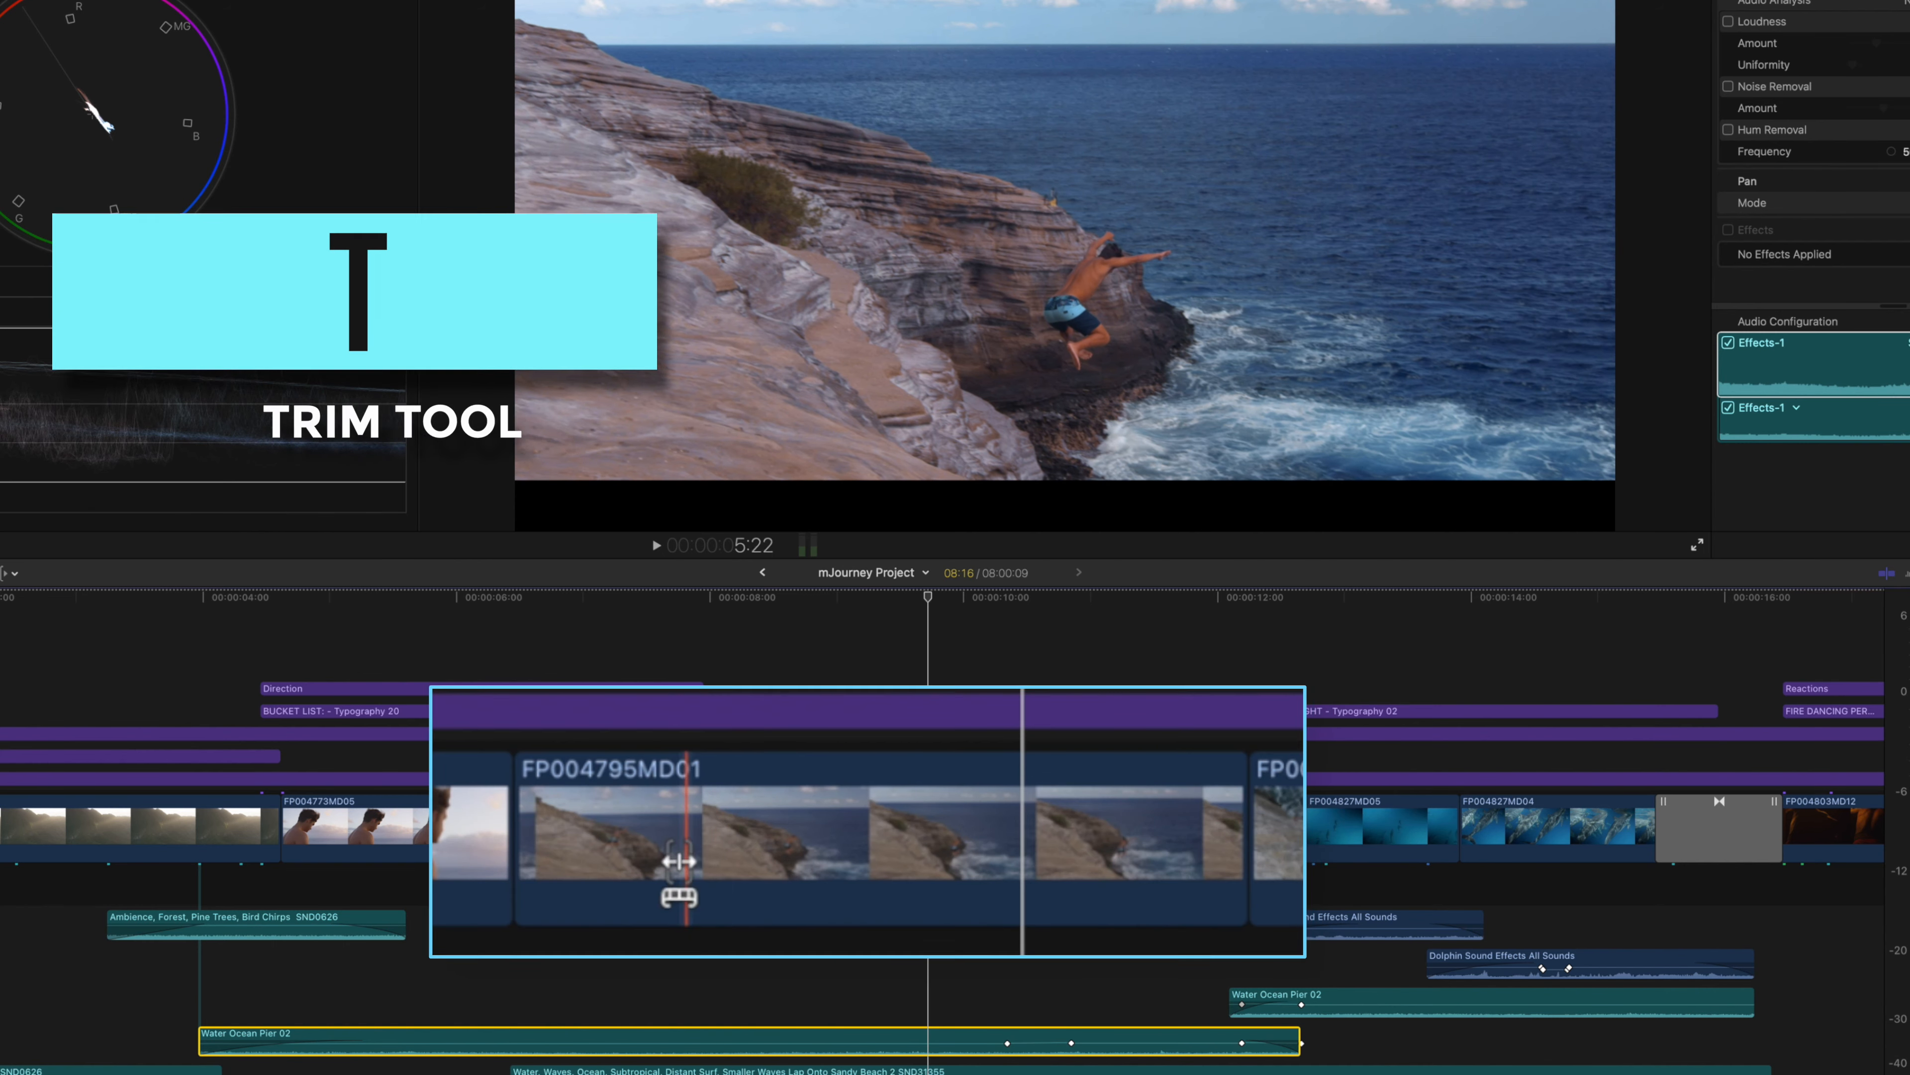
{"action": "left_click_drag", "start_coordinate": [620, 820], "coordinate": [819, 828]}
{"action": "left_click_drag", "start_coordinate": [964, 828], "coordinate": [592, 821]}
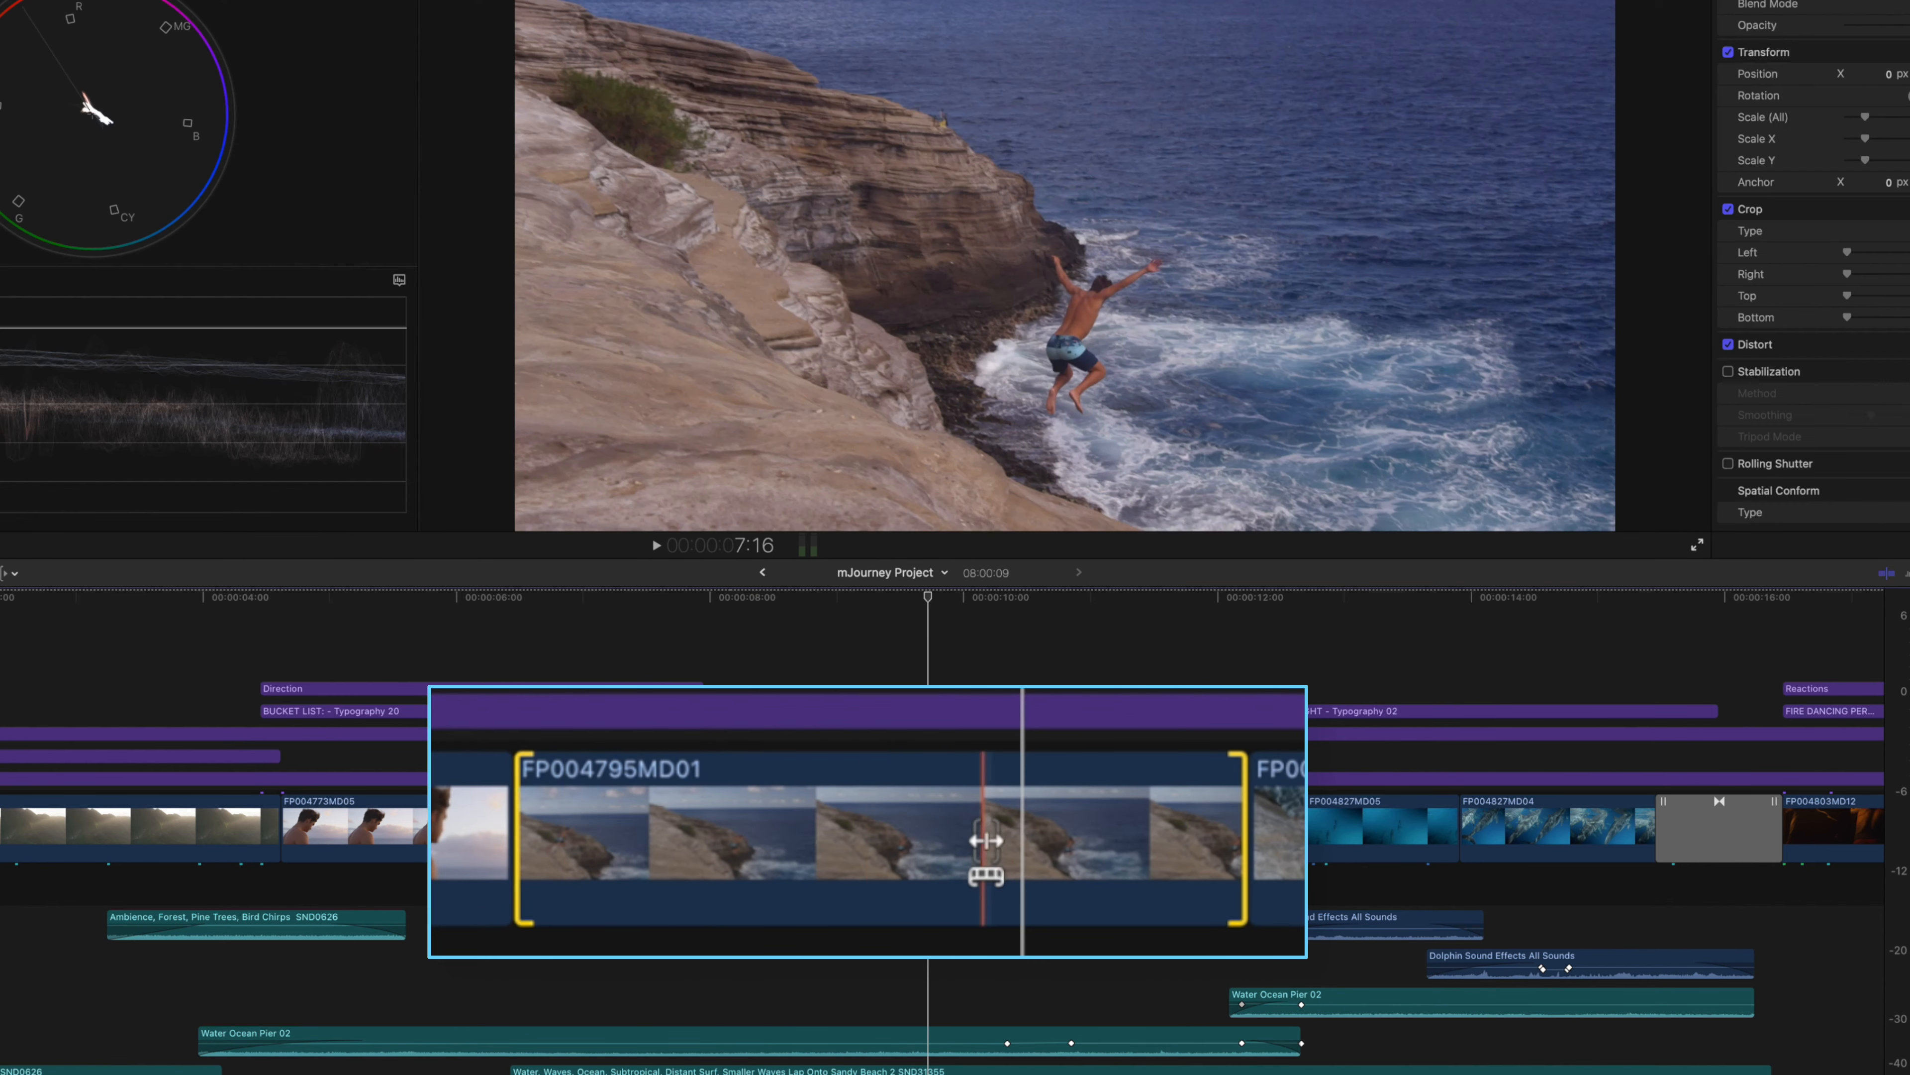
{"action": "left_click_drag", "start_coordinate": [1006, 841], "coordinate": [742, 840]}
{"action": "left_click_drag", "start_coordinate": [1075, 826], "coordinate": [735, 826]}
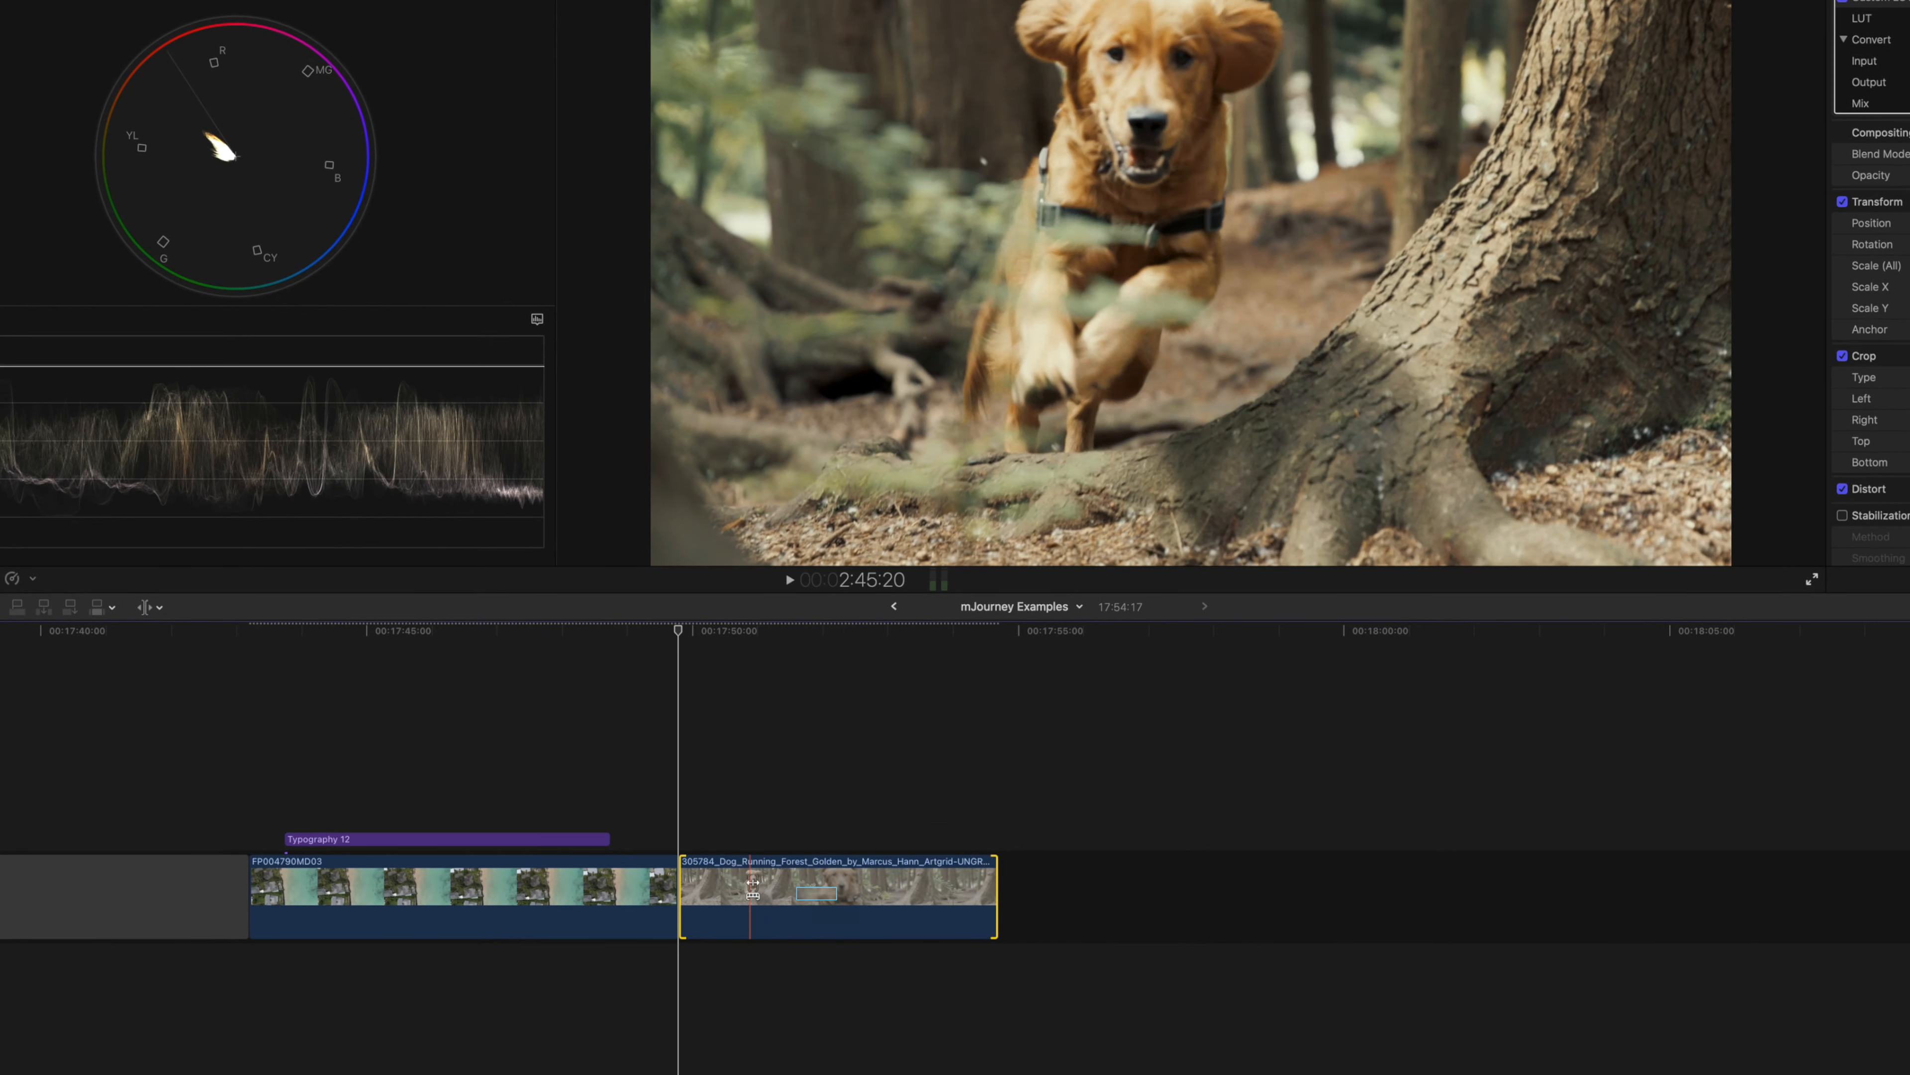
- Slip the dog running forest clip with the Trim tool to change which part of the footage plays
{"action": "key", "text": "a"}
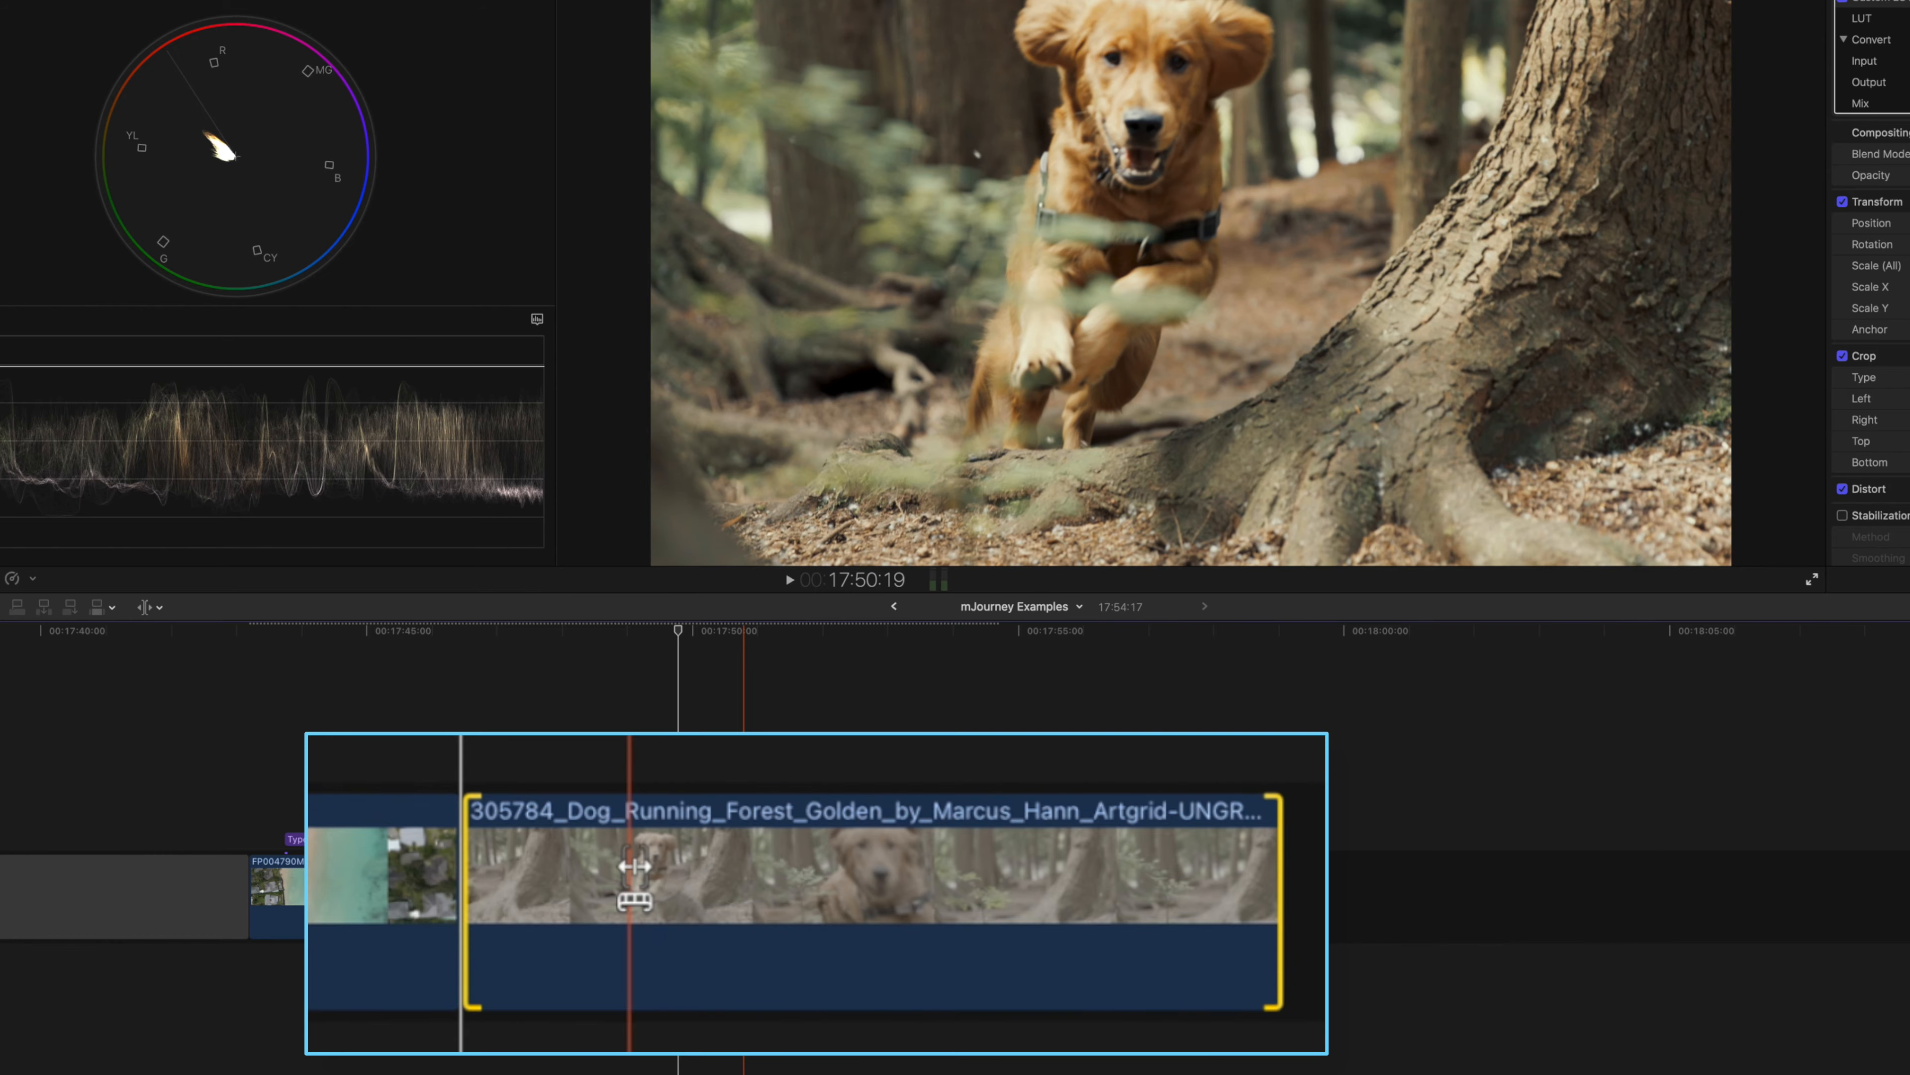
{"action": "left_click_drag", "start_coordinate": [612, 880], "coordinate": [1173, 882]}
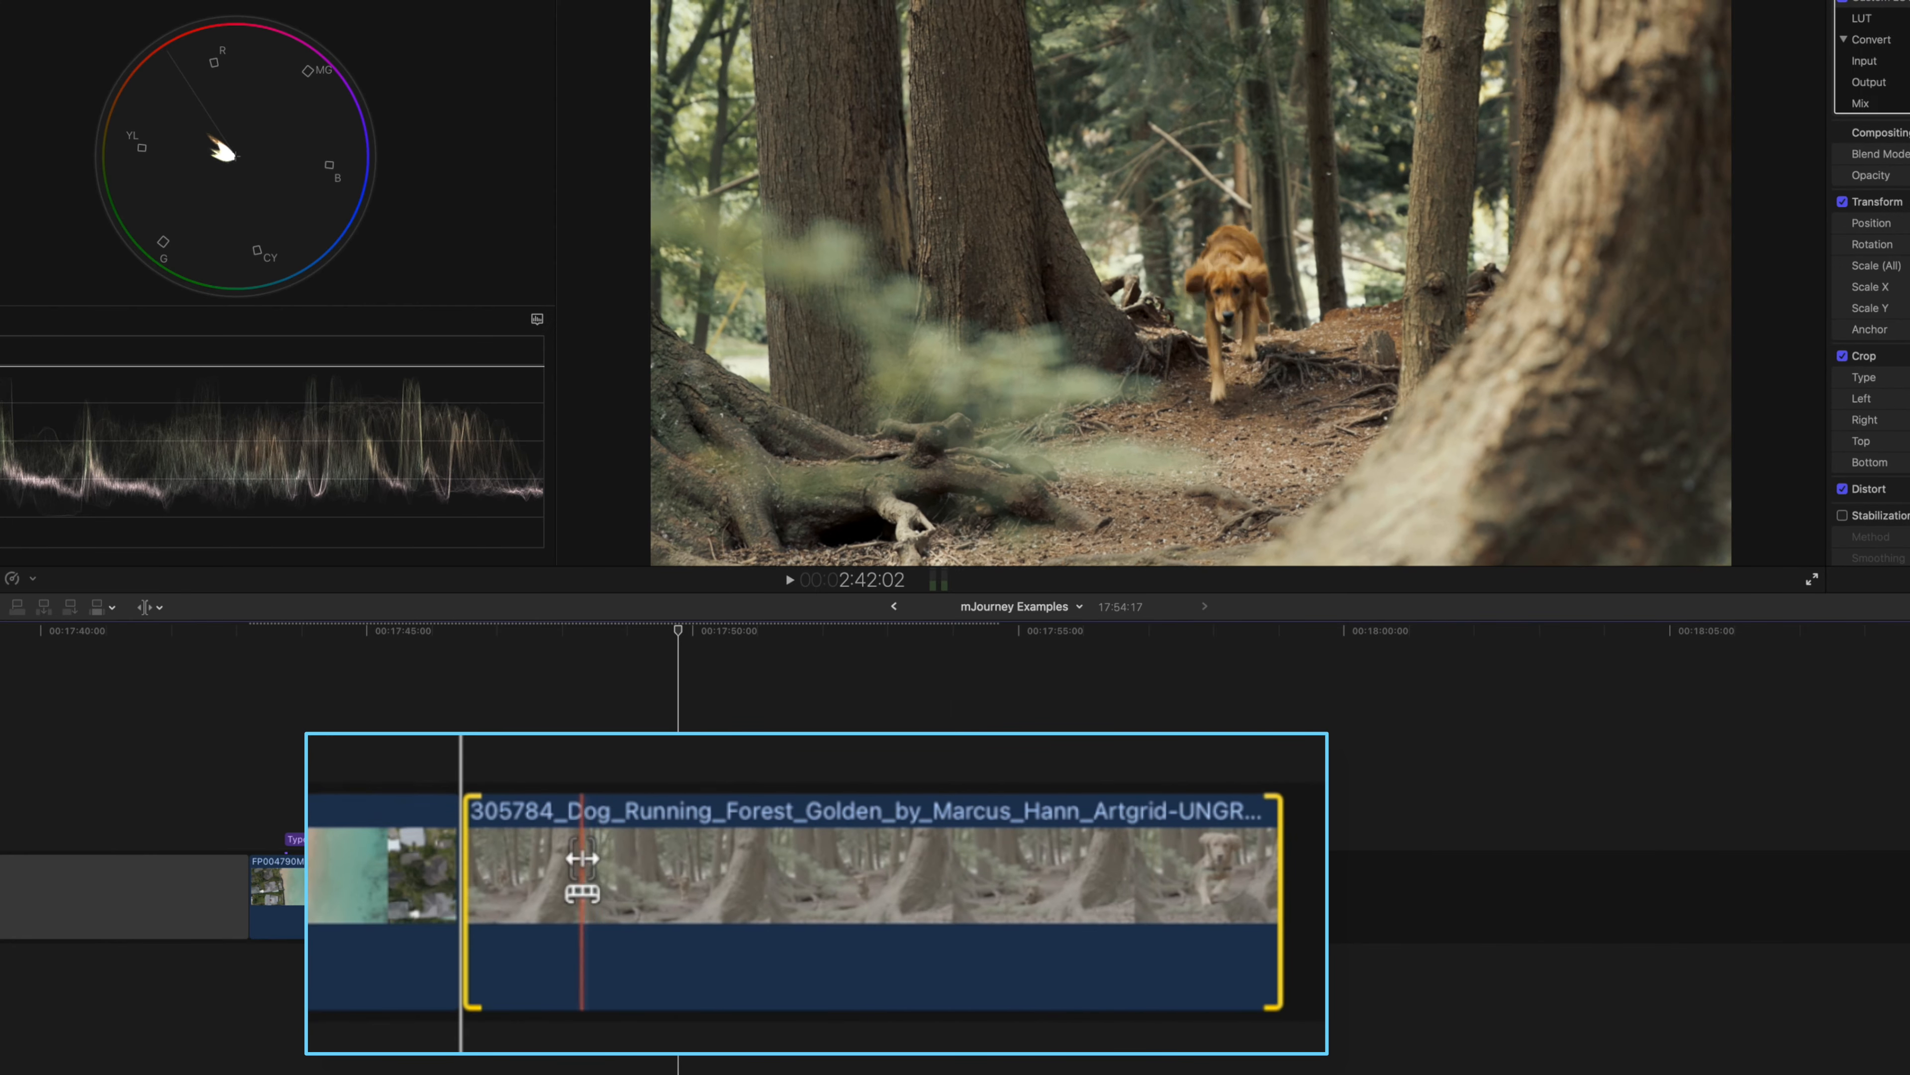
{"action": "left_click_drag", "start_coordinate": [629, 873], "coordinate": [874, 884]}
{"action": "key", "text": "a"}
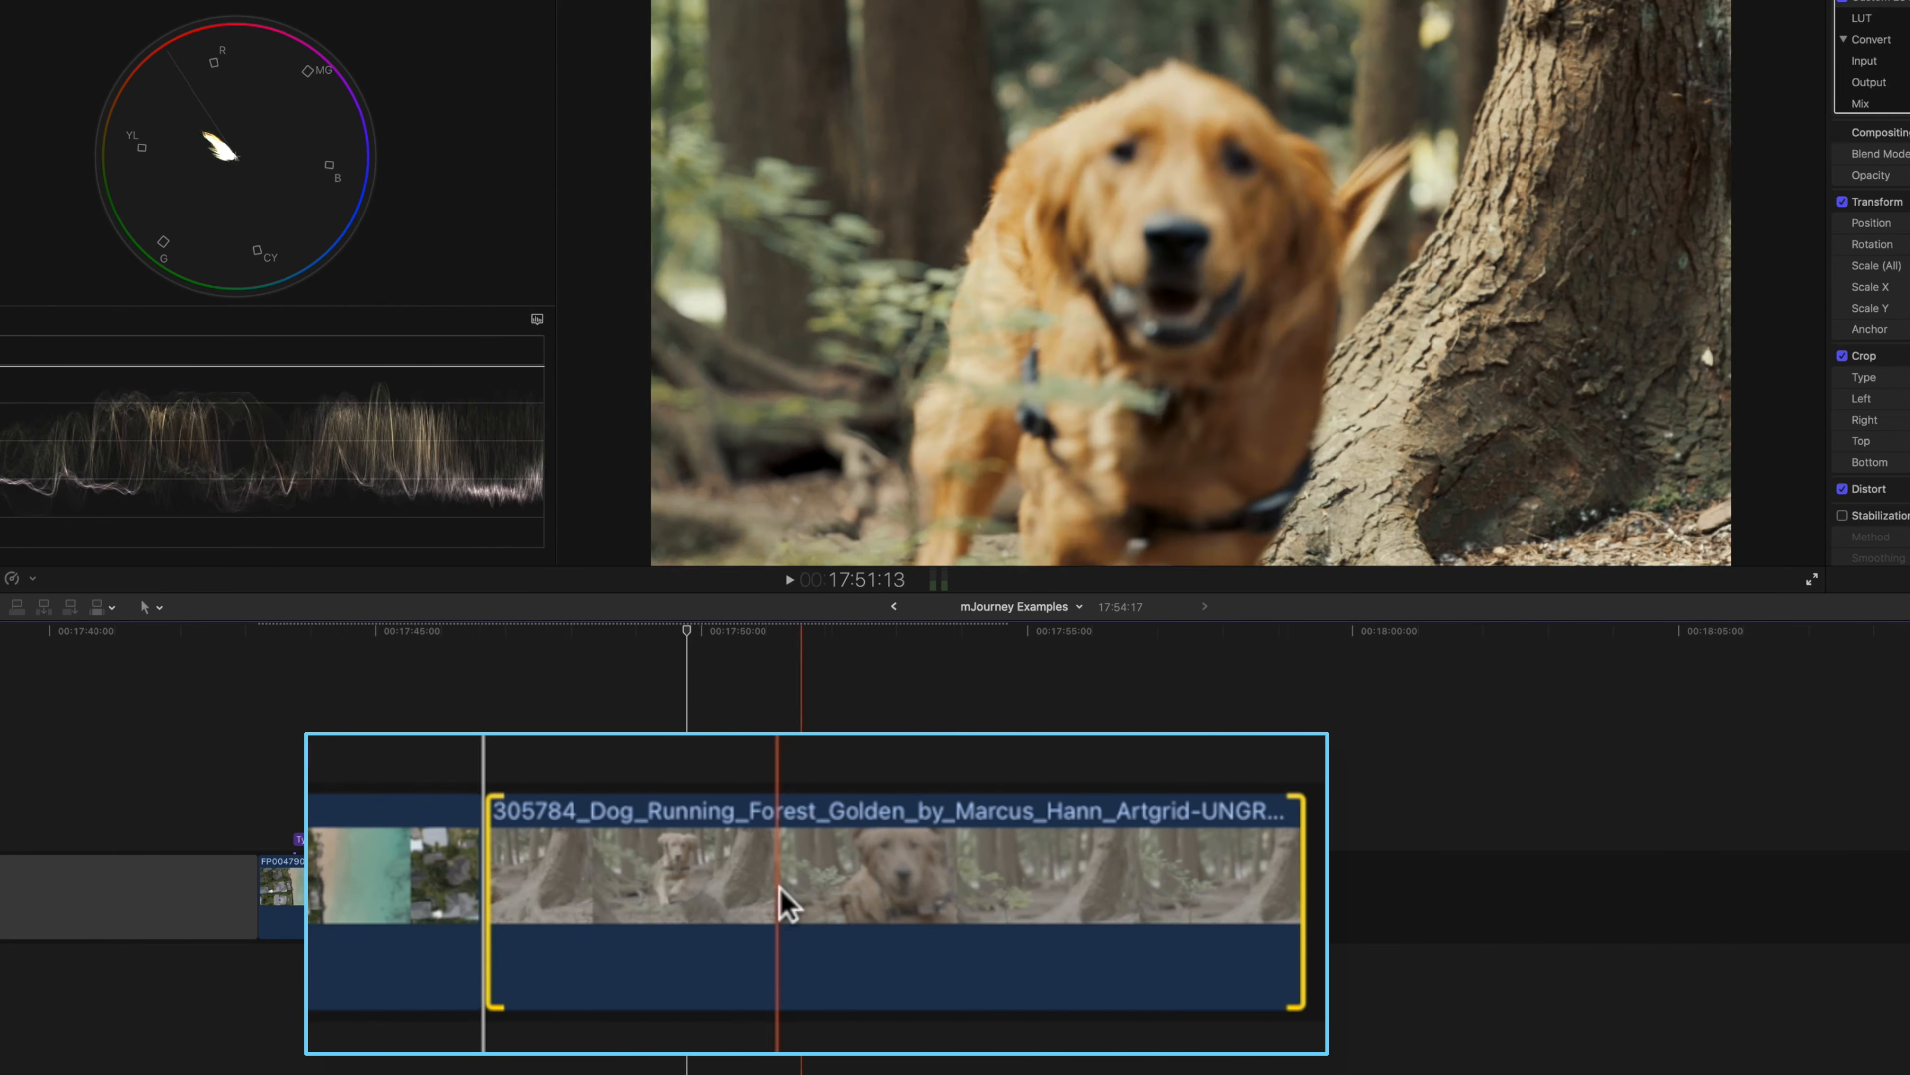
{"action": "left_click_drag", "start_coordinate": [626, 883], "coordinate": [1295, 887]}
{"action": "left_click_drag", "start_coordinate": [632, 879], "coordinate": [1019, 885]}
{"action": "key", "text": "super+4"}
{"action": "key", "text": "a"}
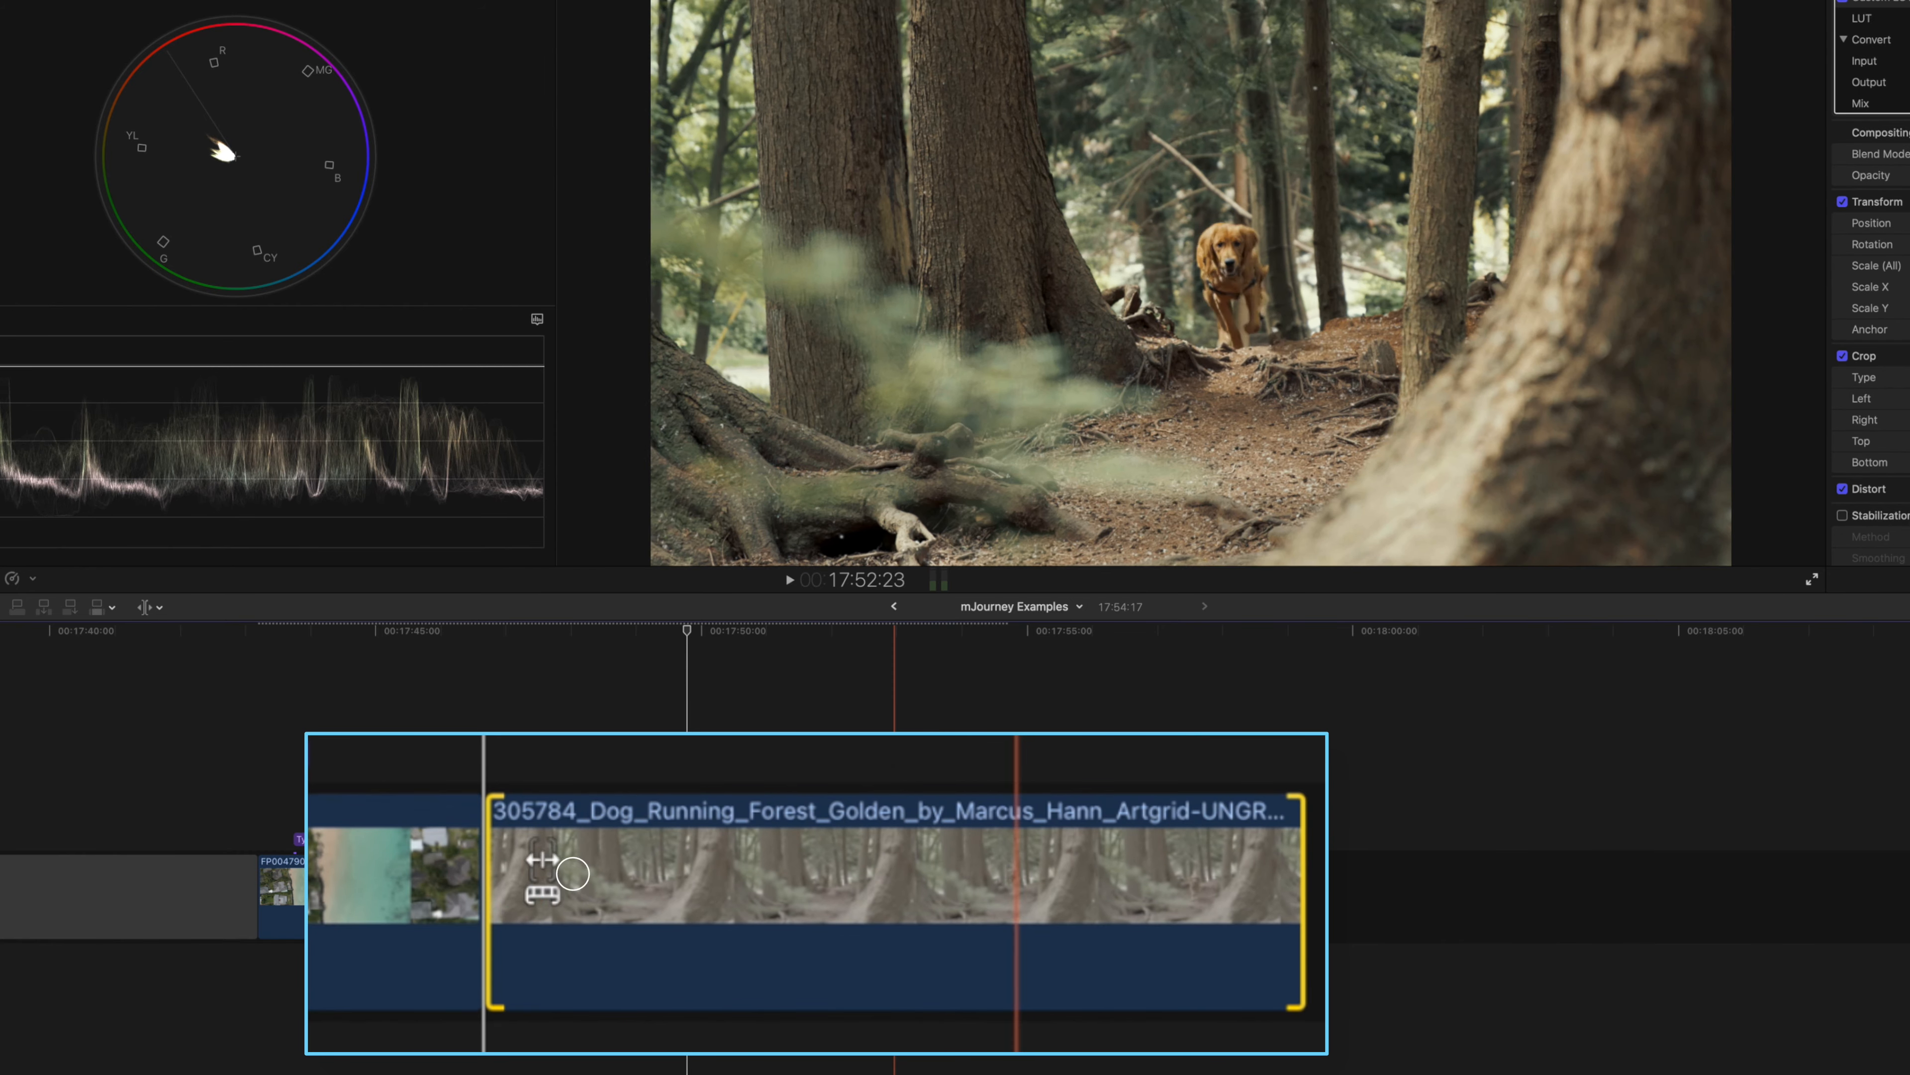
{"action": "left_click", "coordinate": [571, 873]}
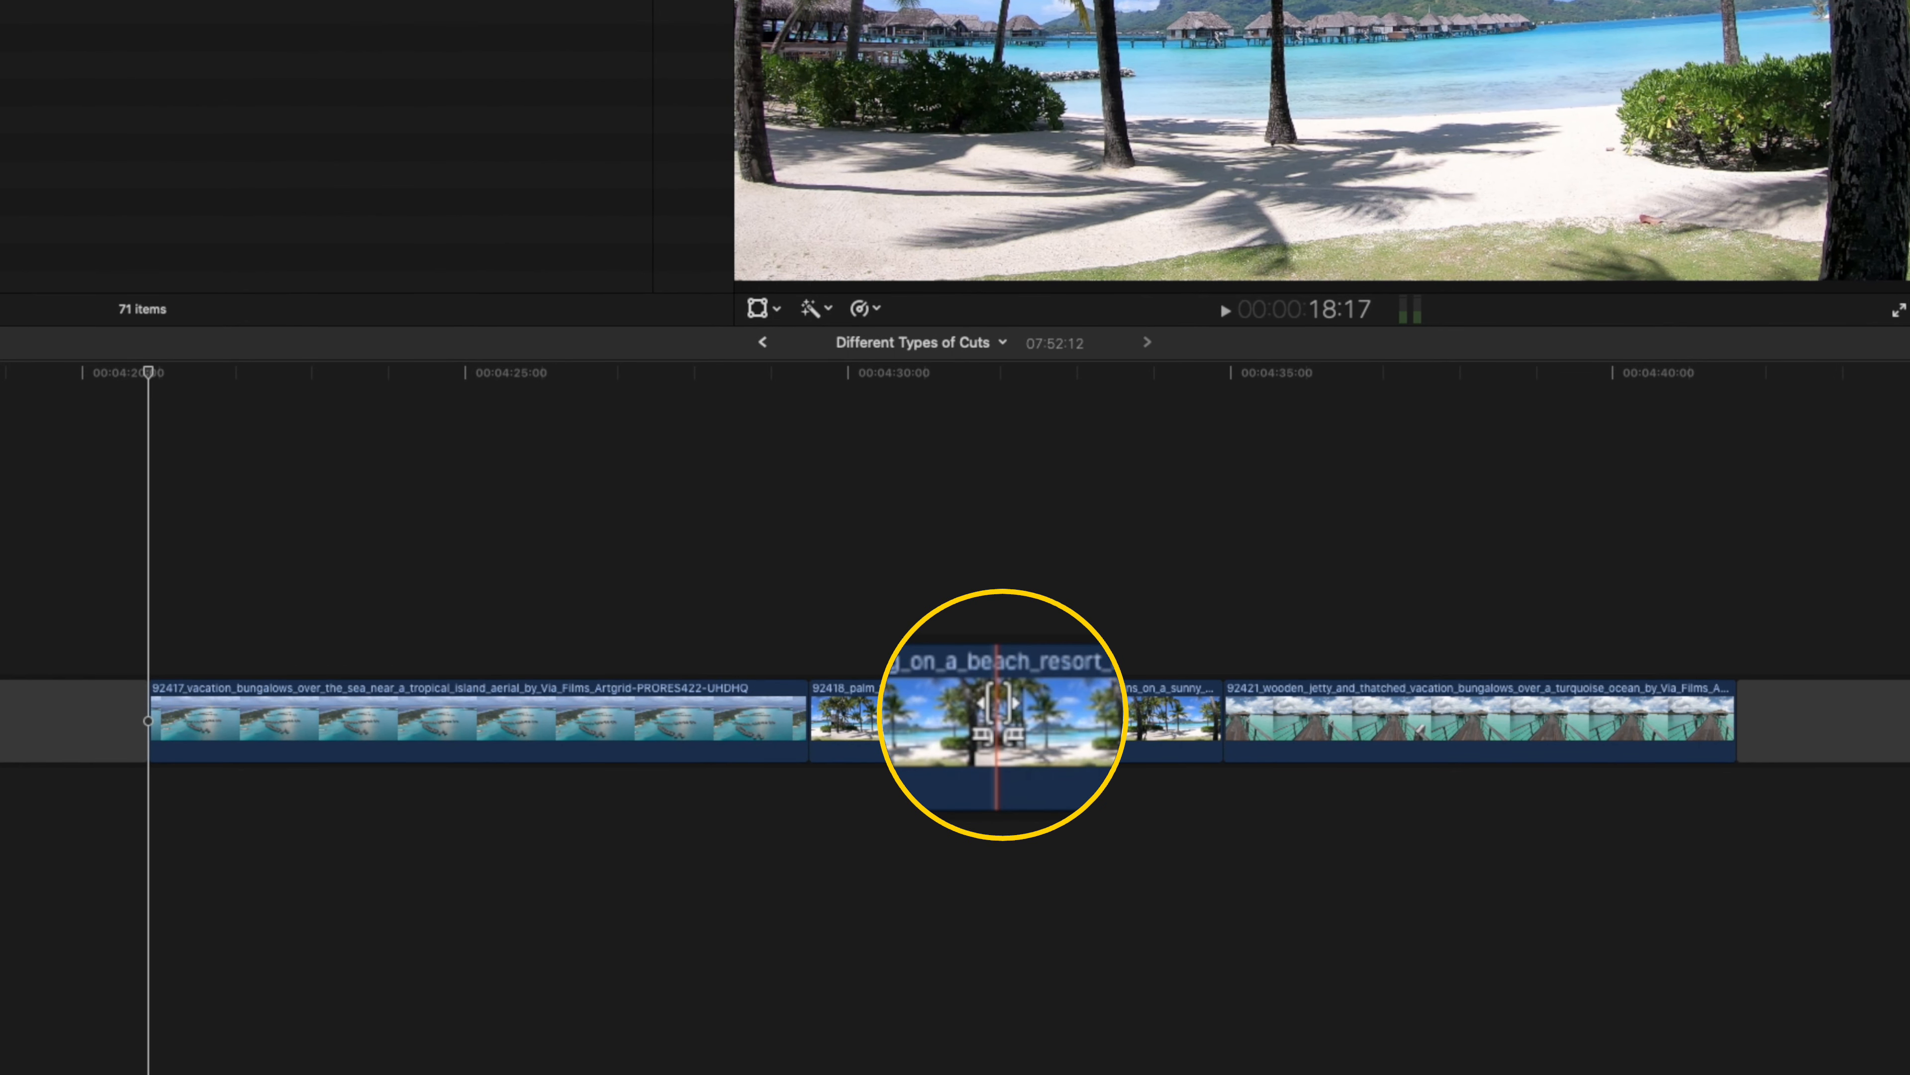
- Slide the palm trees beach clip between its two neighbouring clips with the Trim tool
{"action": "left_click", "coordinate": [998, 710]}
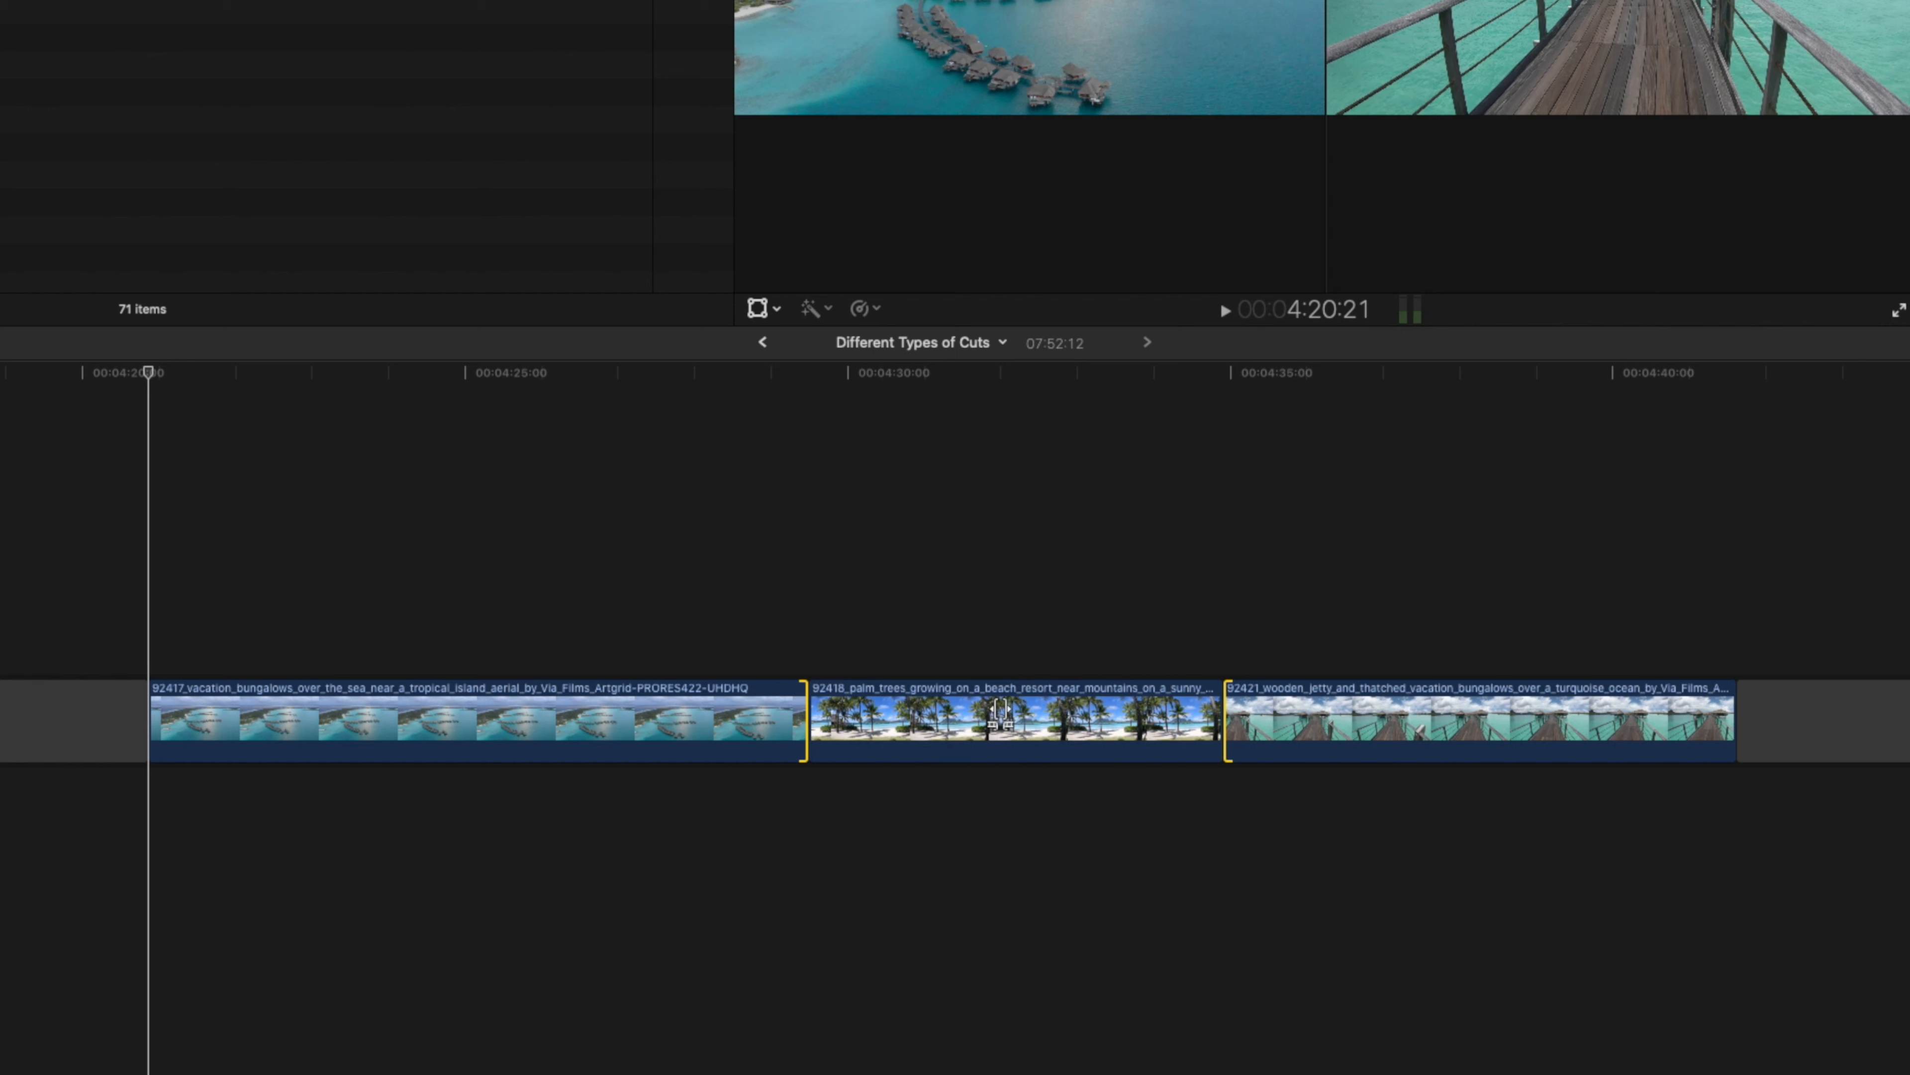
{"action": "mouse_move", "coordinate": [984, 708]}
{"action": "left_mouse_down"}
{"action": "mouse_move", "coordinate": [787, 708]}
{"action": "mouse_move", "coordinate": [1203, 708]}
{"action": "mouse_move", "coordinate": [767, 708]}
{"action": "mouse_move", "coordinate": [1006, 719]}
{"action": "left_mouse_up"}
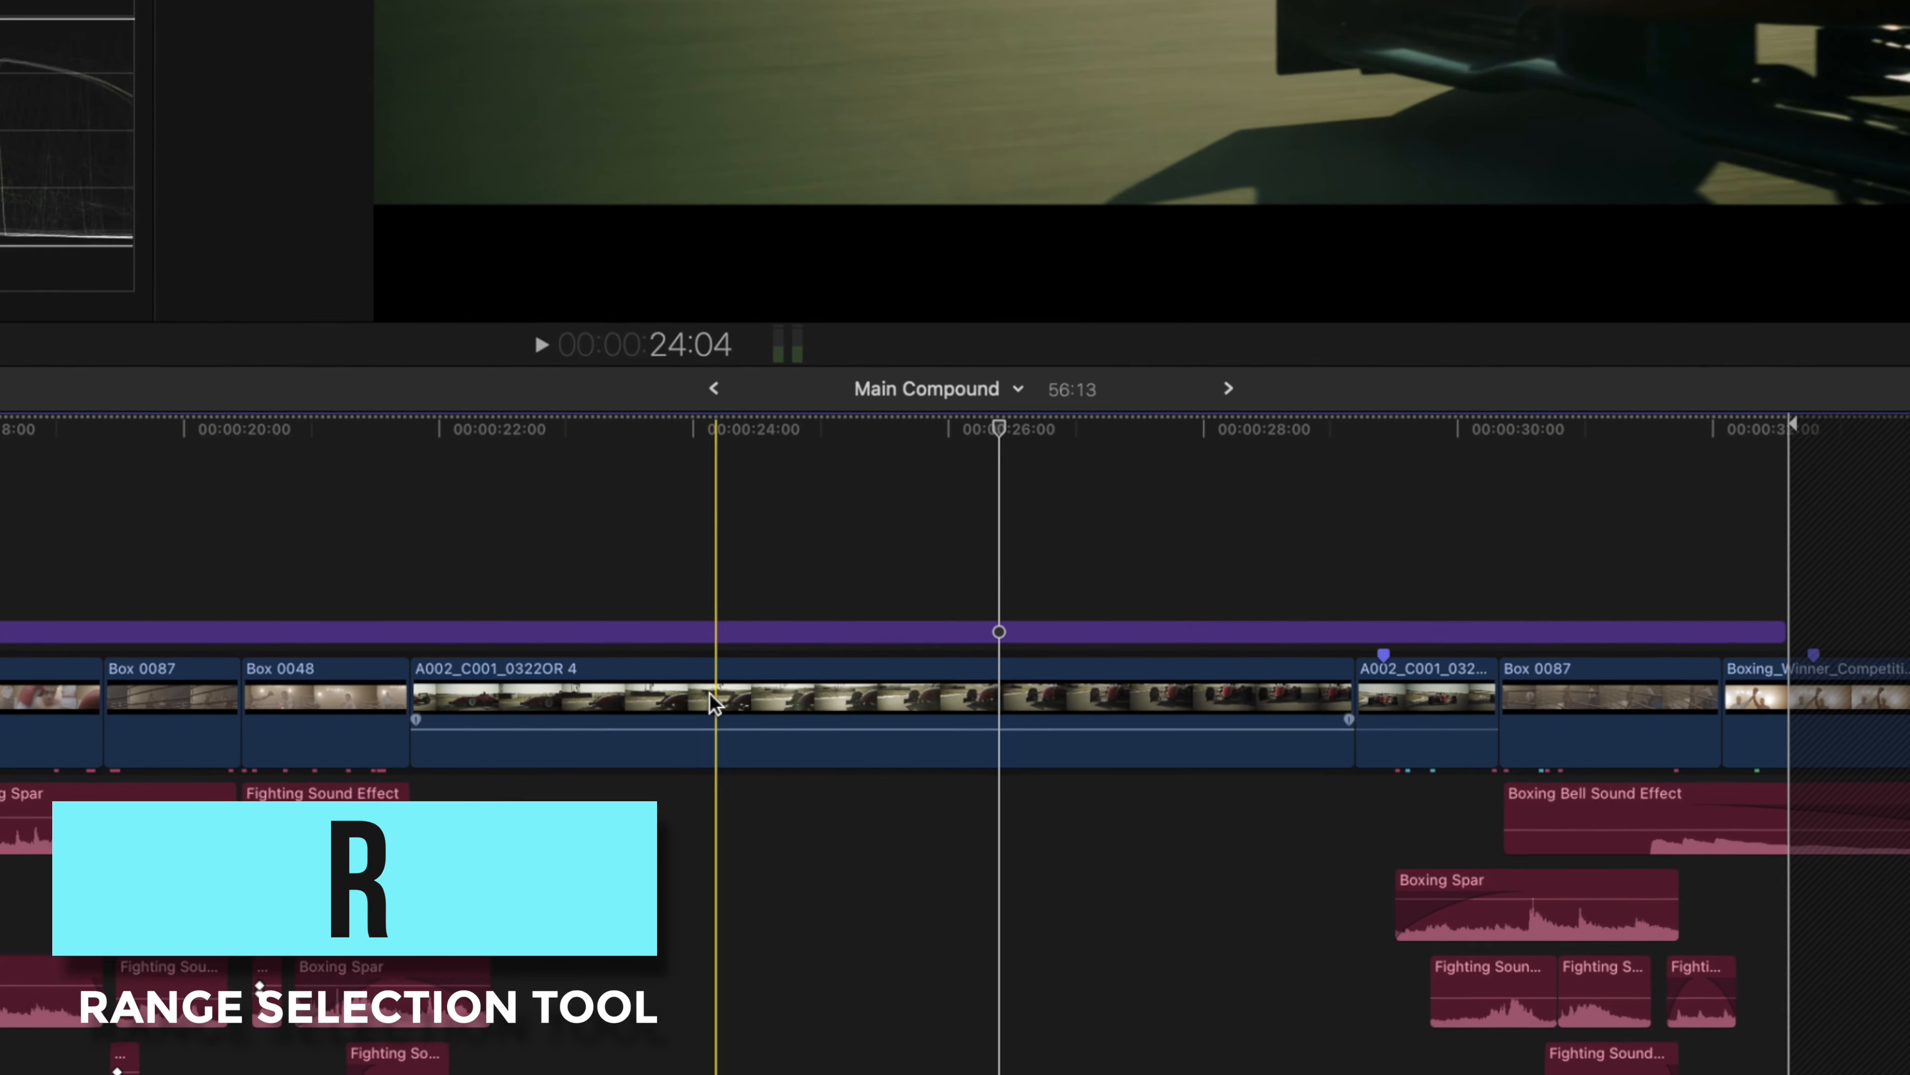
- Select a range of about 02:19 in the middle of clip A002_C001_0322OR 4 and ripple-delete it
{"action": "key", "text": "r"}
{"action": "left_click_drag", "start_coordinate": [726, 703], "coordinate": [1090, 715]}
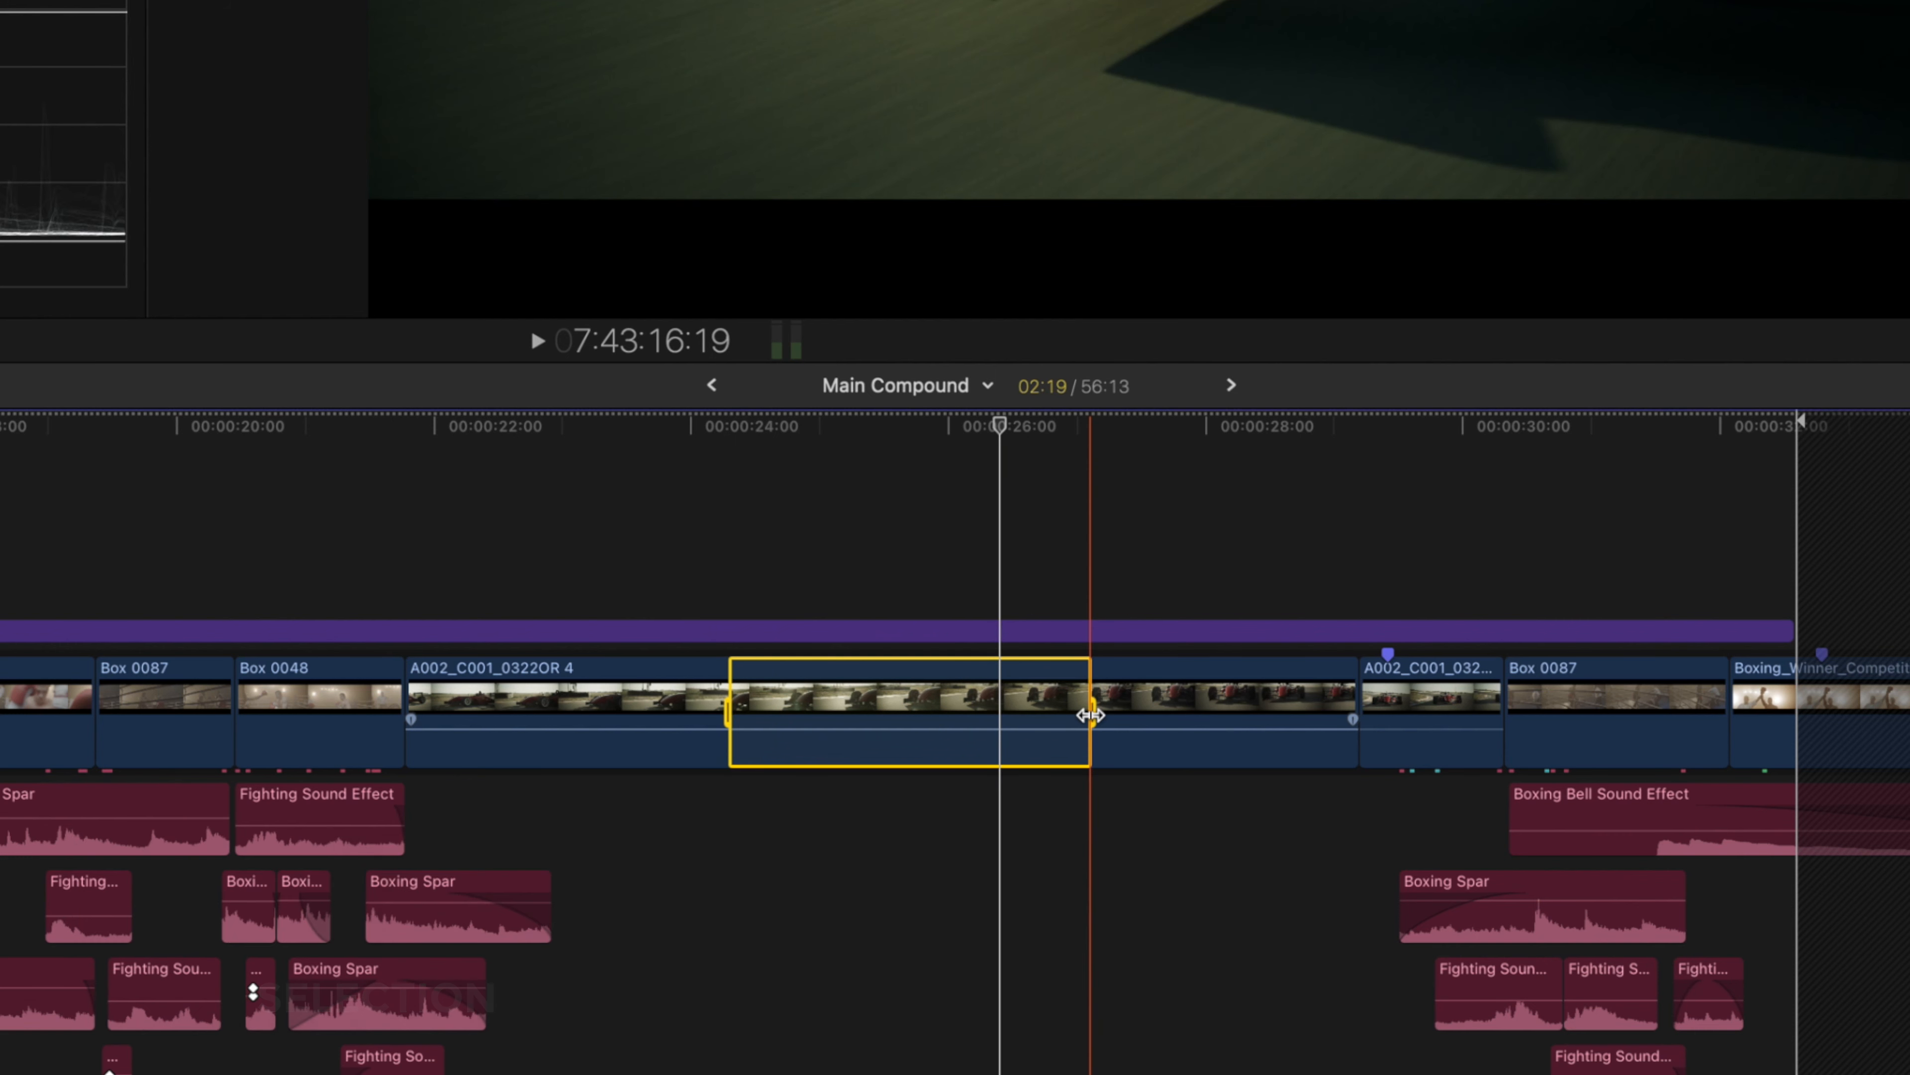
{"action": "key", "text": "Delete"}
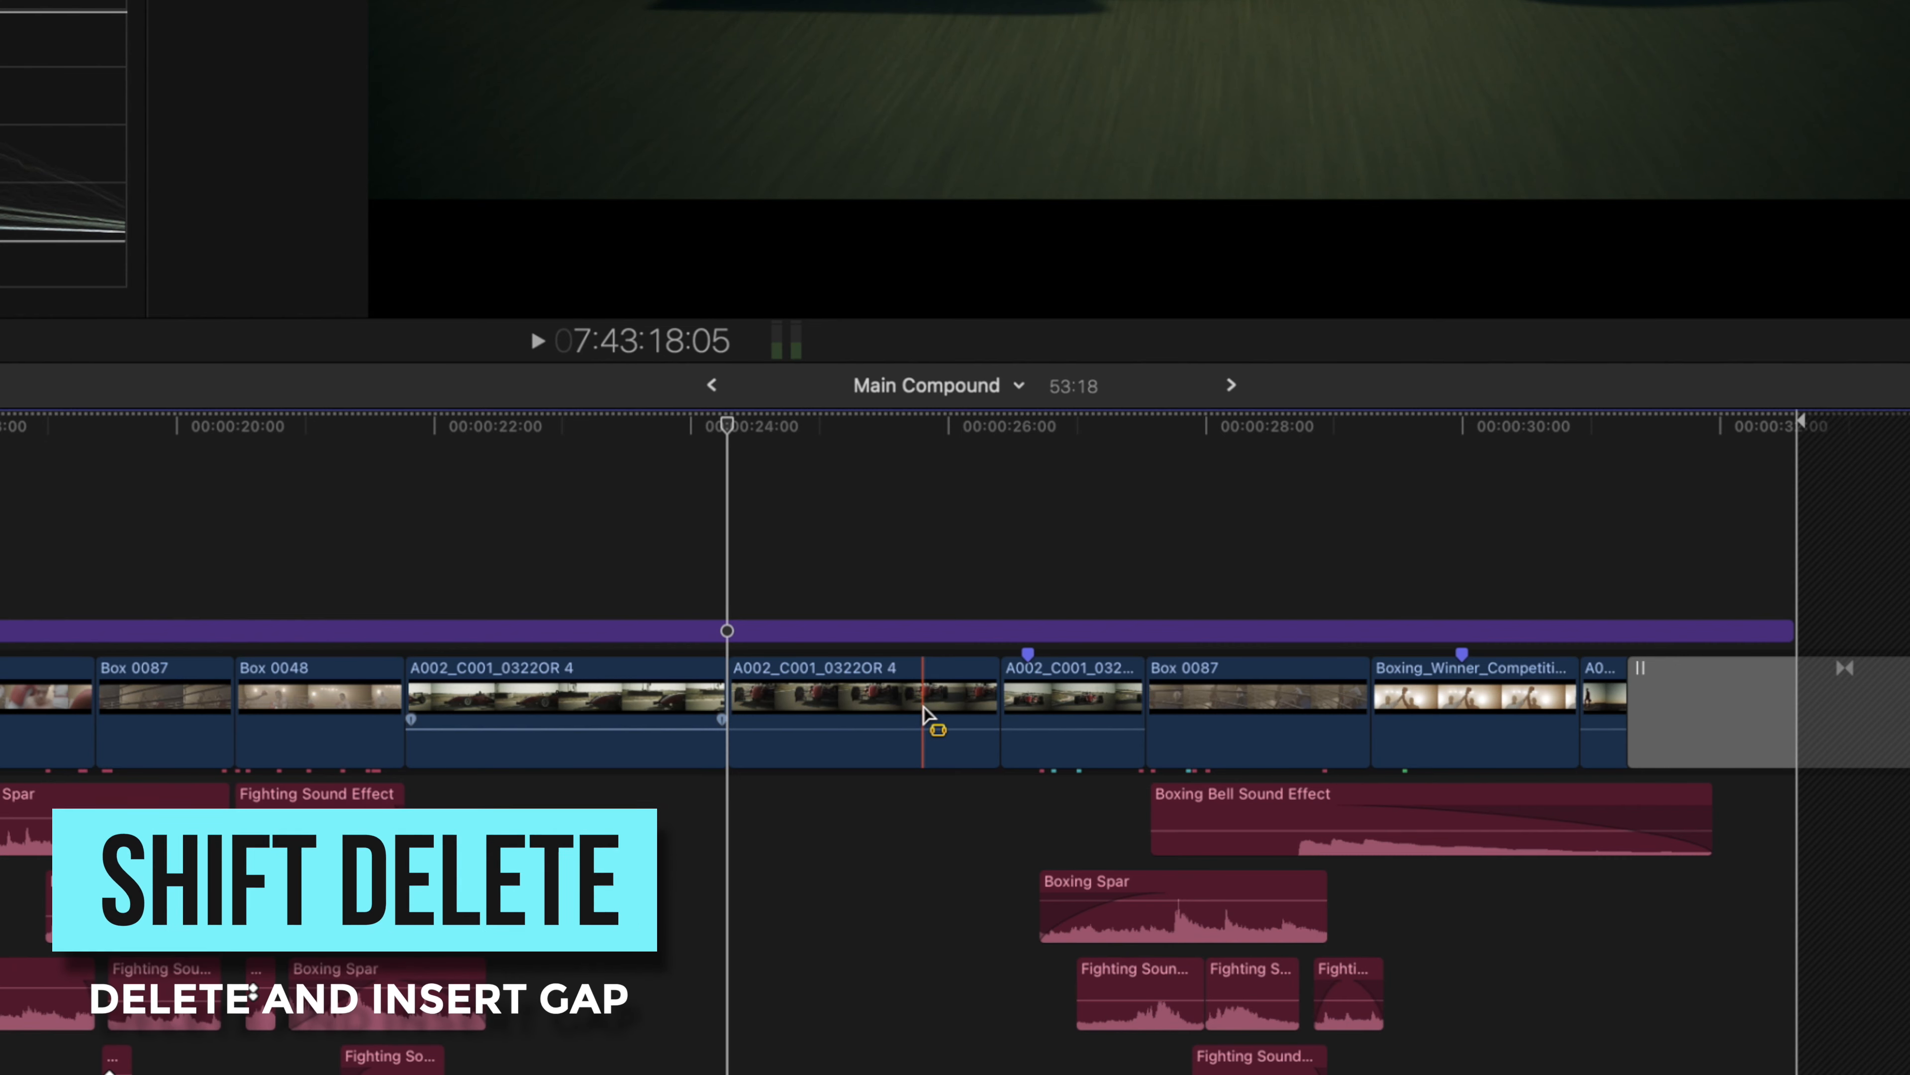
- Undo the ripple deletion and delete the same range of clip A002_C001_0322OR 4 leaving a gap
{"action": "key", "text": "super+z"}
{"action": "key", "text": "shift+Delete"}
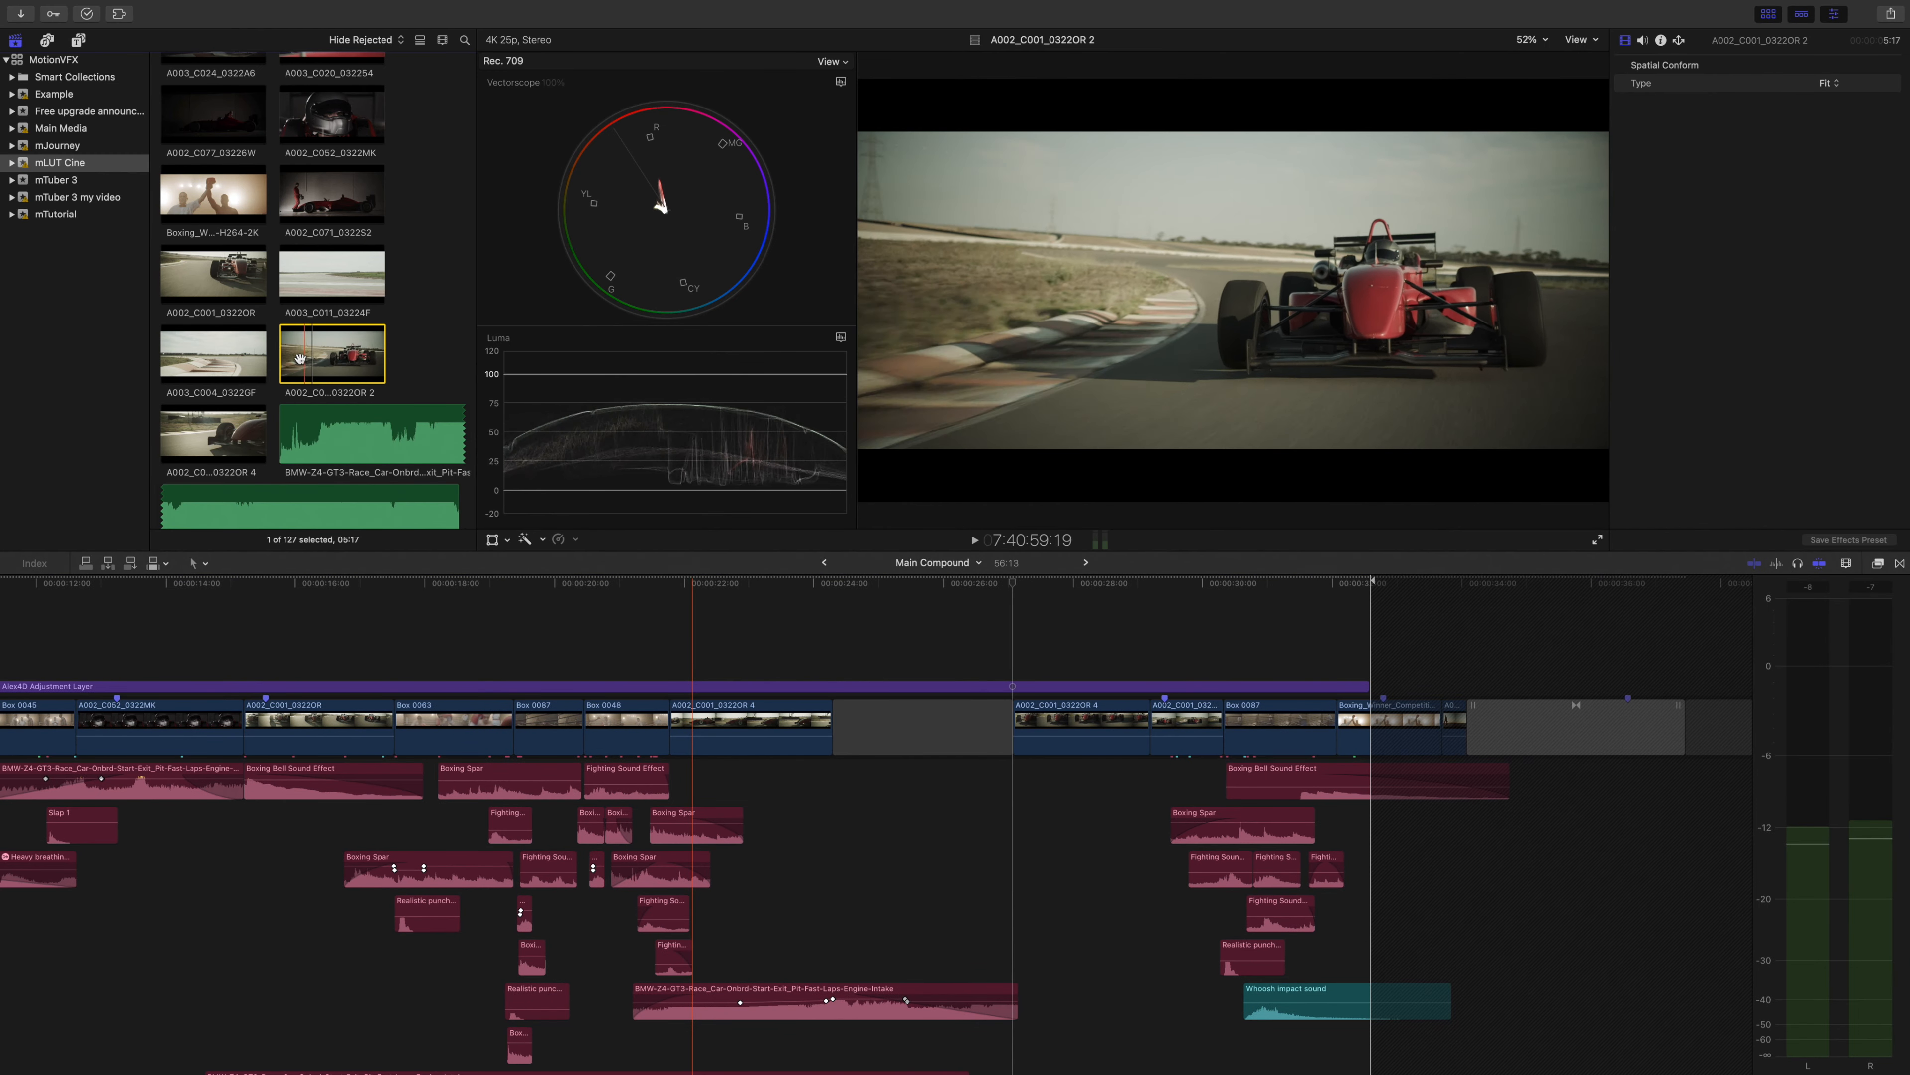
- Try replacing the gap with browser clip A002_C001_0322OR 2 using Replace from Start, and undo the replacement
{"action": "left_click_drag", "start_coordinate": [332, 354], "coordinate": [873, 728]}
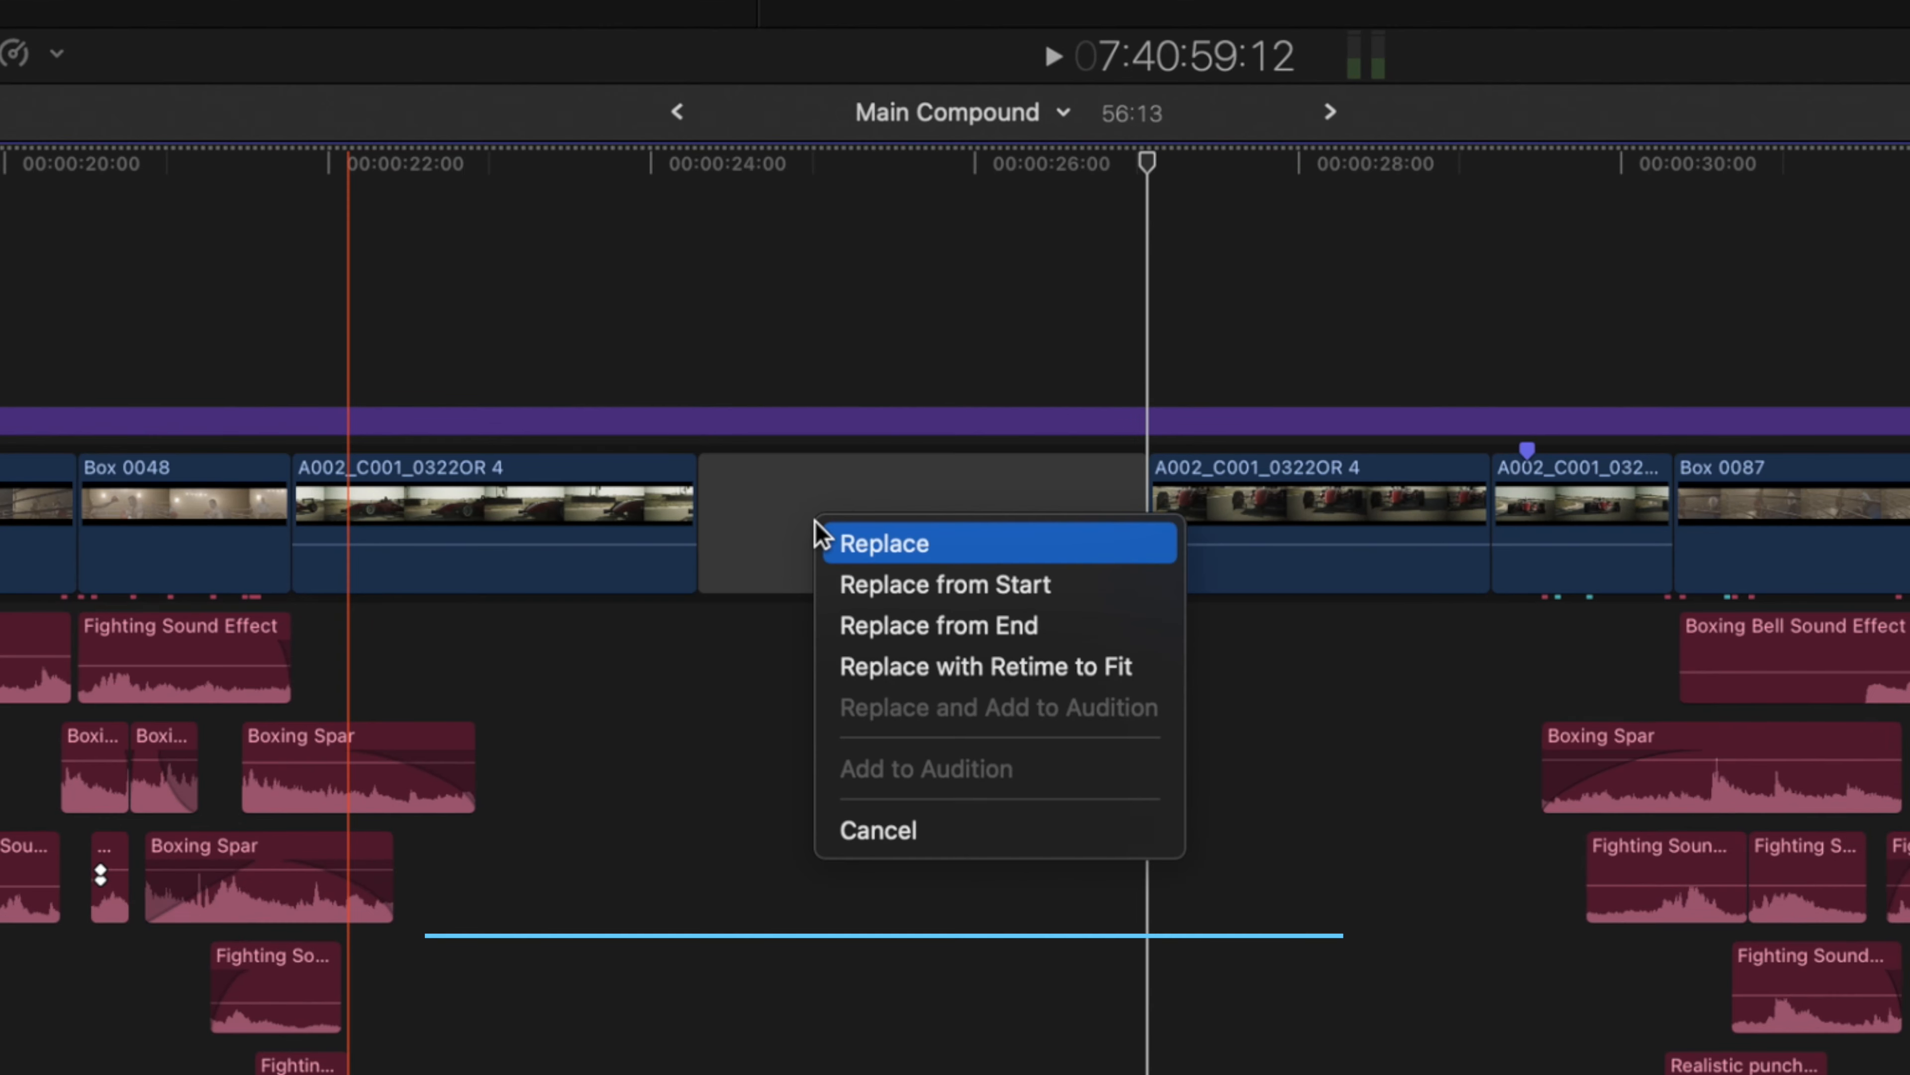
{"action": "left_click", "coordinate": [908, 587]}
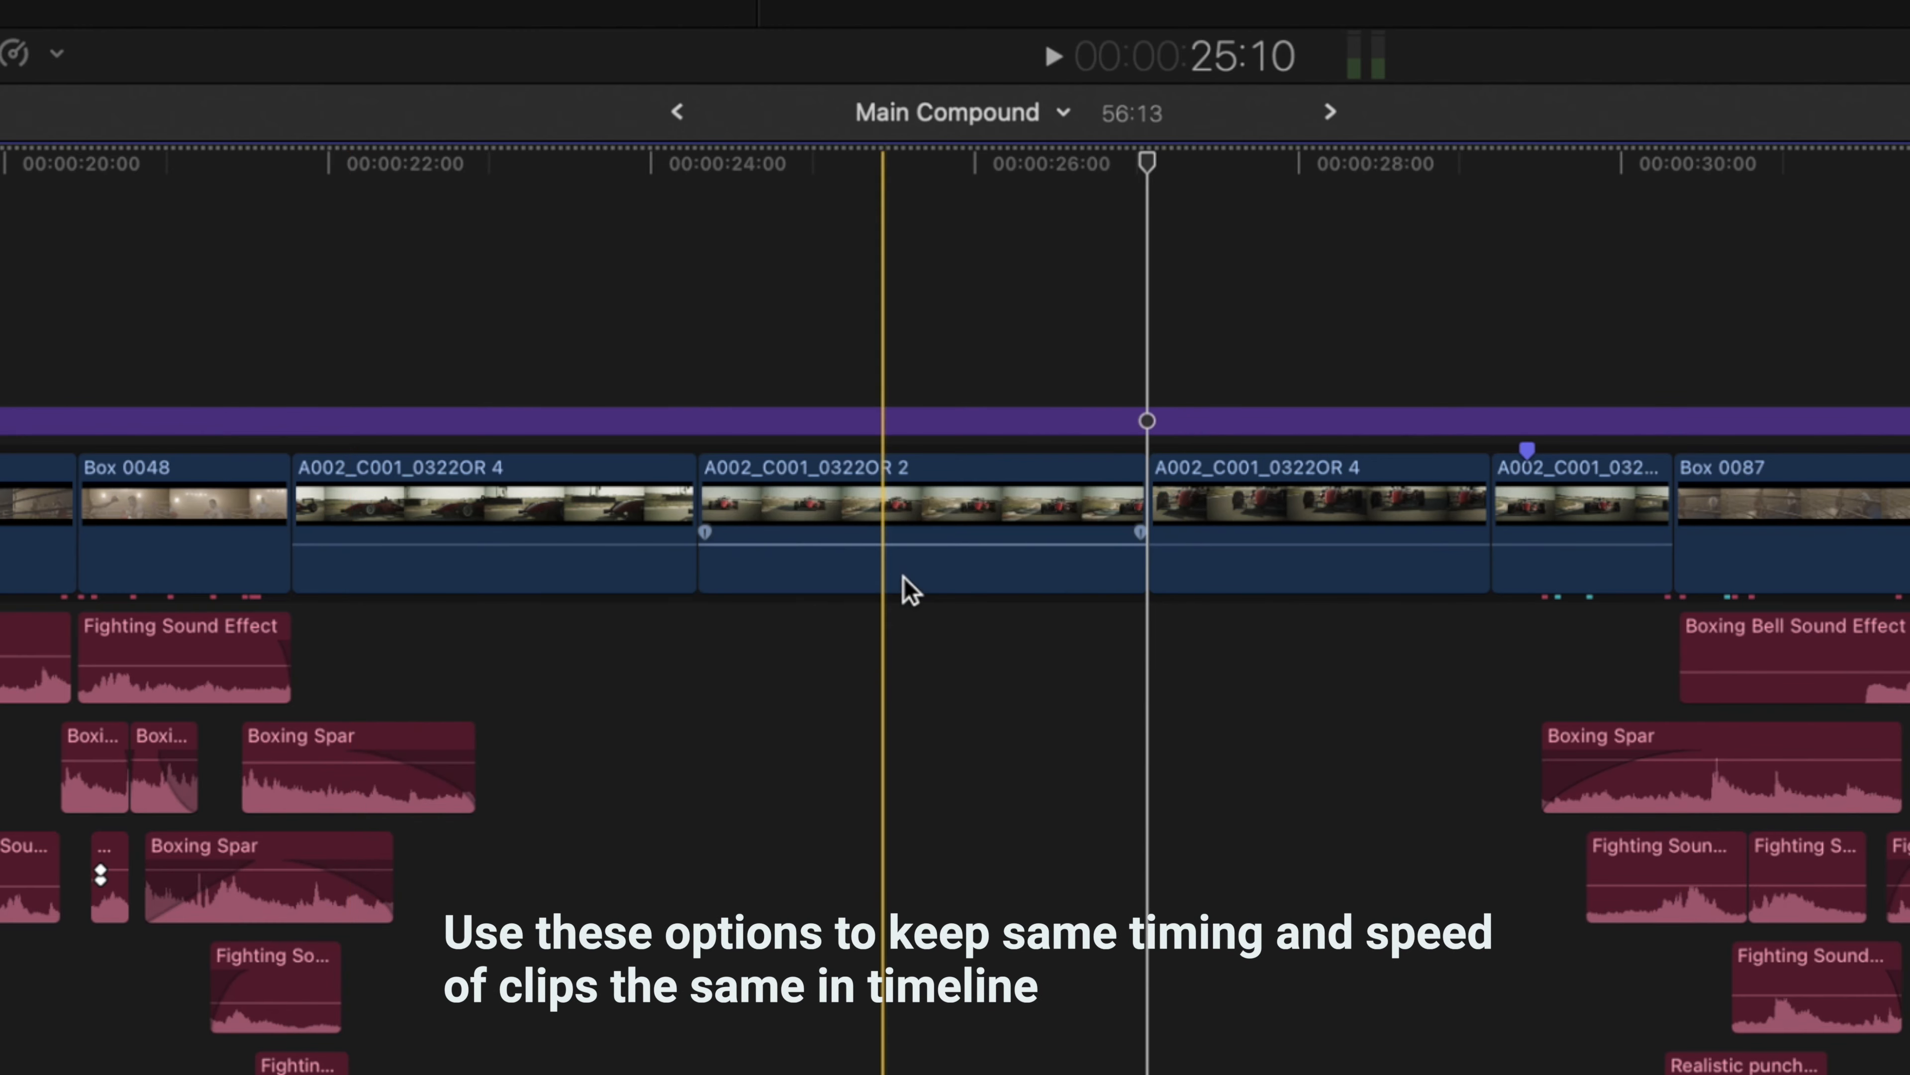
{"action": "key", "text": "super+z"}
- Fill the gap with clip A002_C001_0322OR 2, connected above it, trimmed to the gap's edges and overwritten into the primary storyline
{"action": "left_click_drag", "start_coordinate": [84, 475], "coordinate": [895, 600]}
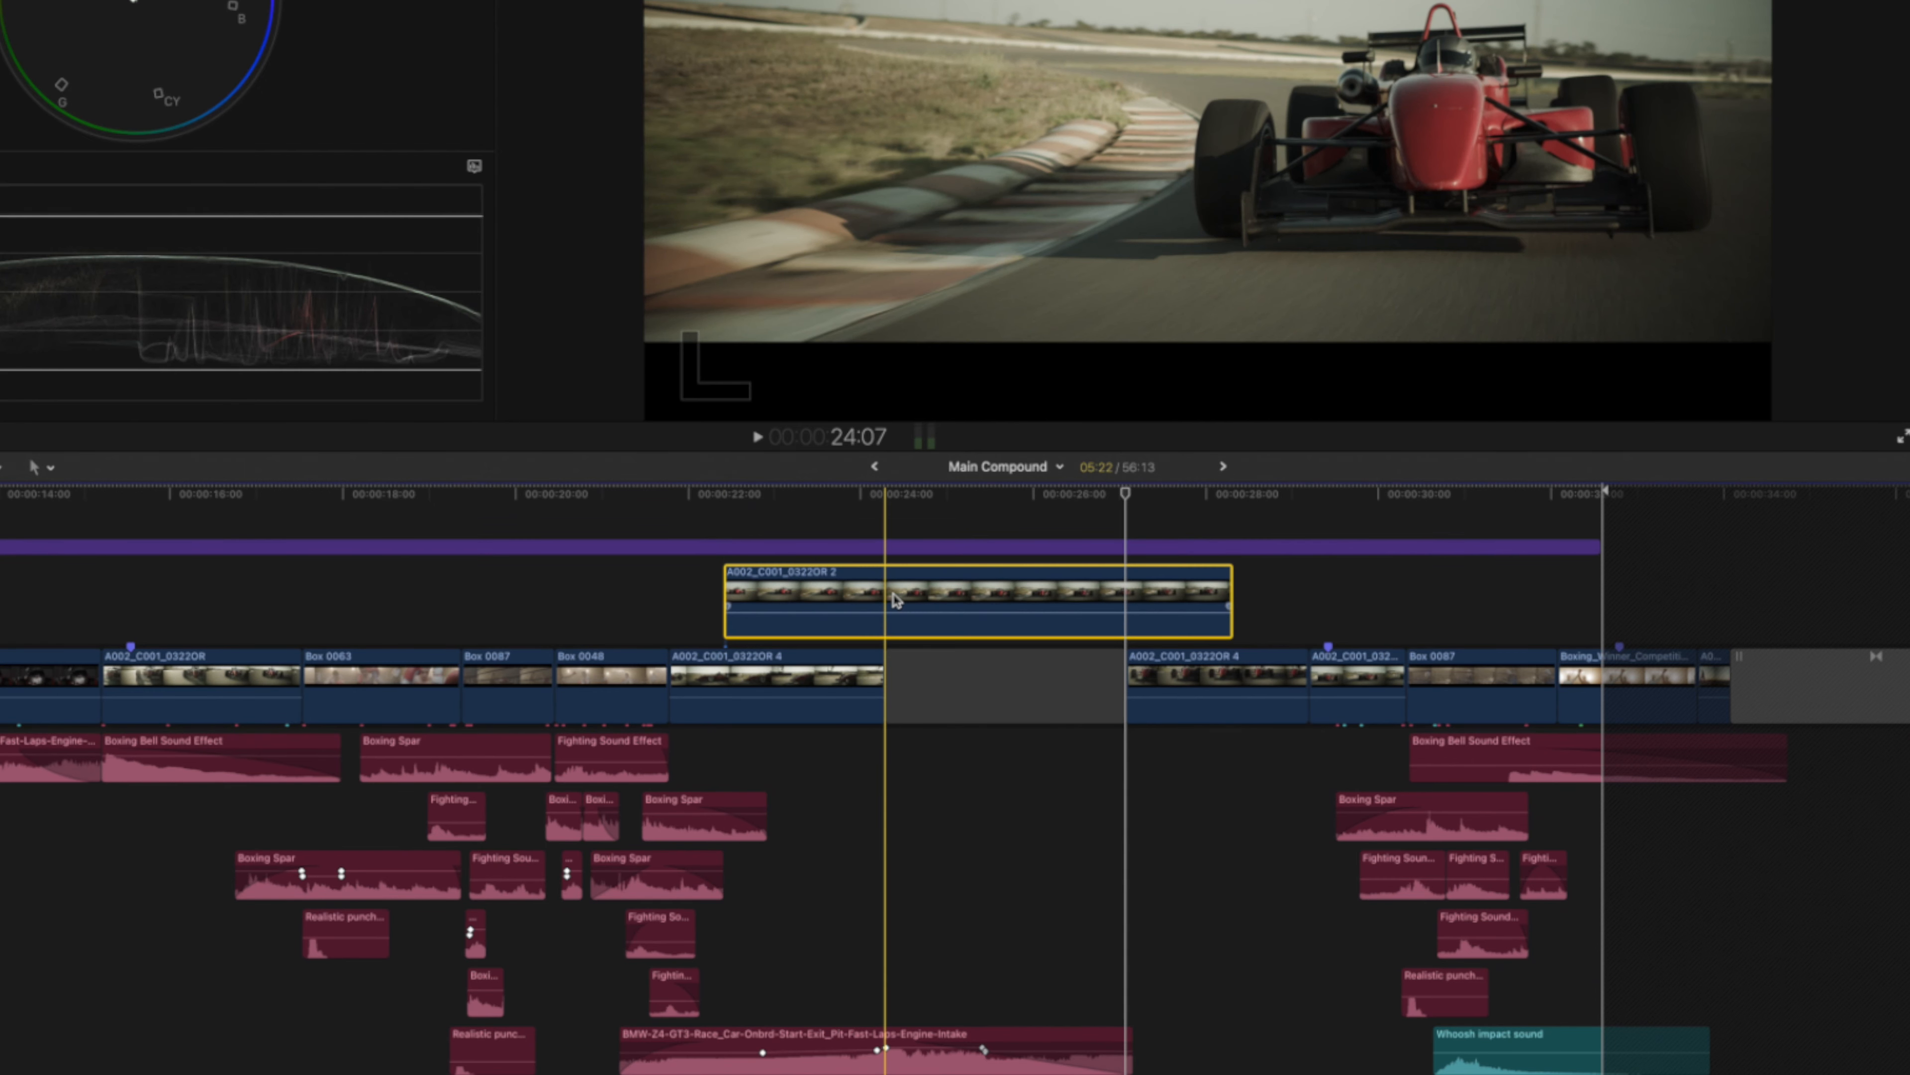
{"action": "key", "text": "alt+bracketleft"}
{"action": "key", "text": "alt+bracketright"}
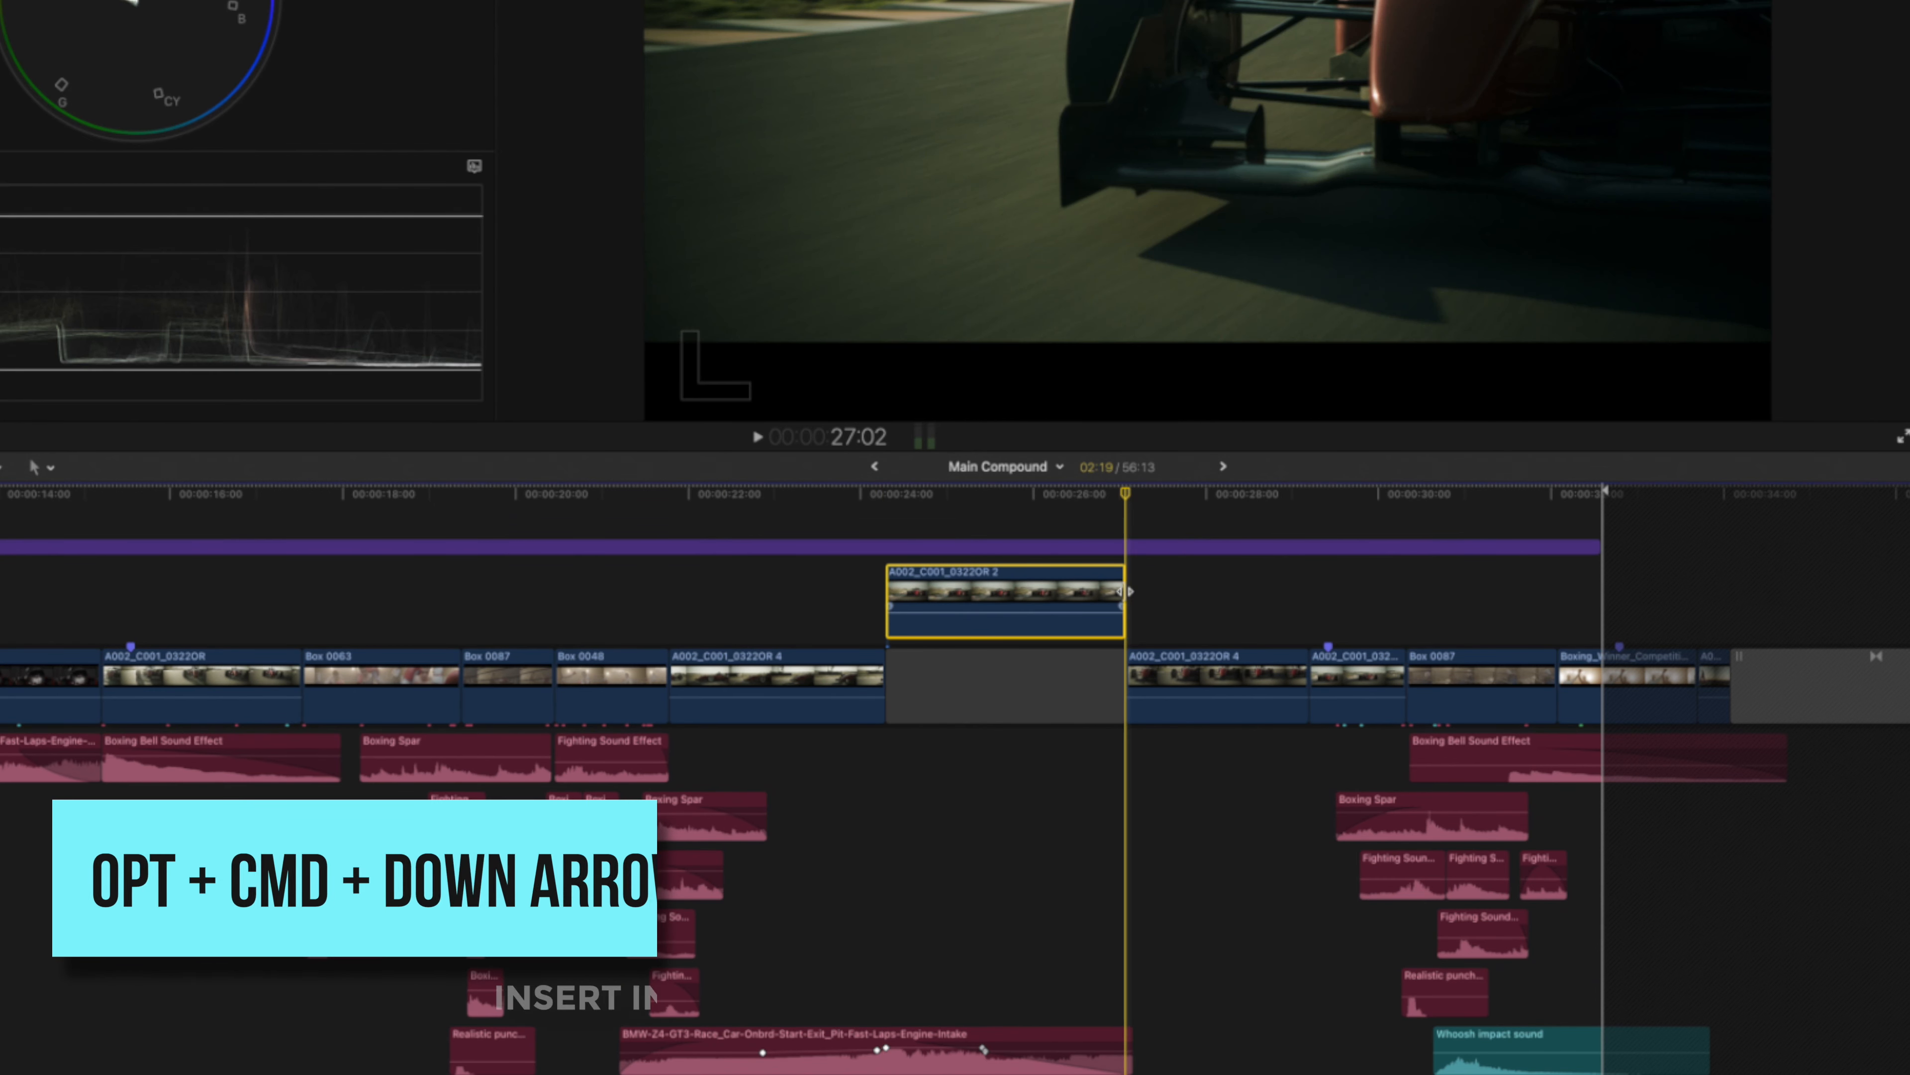
{"action": "key", "text": "alt+super+Down"}
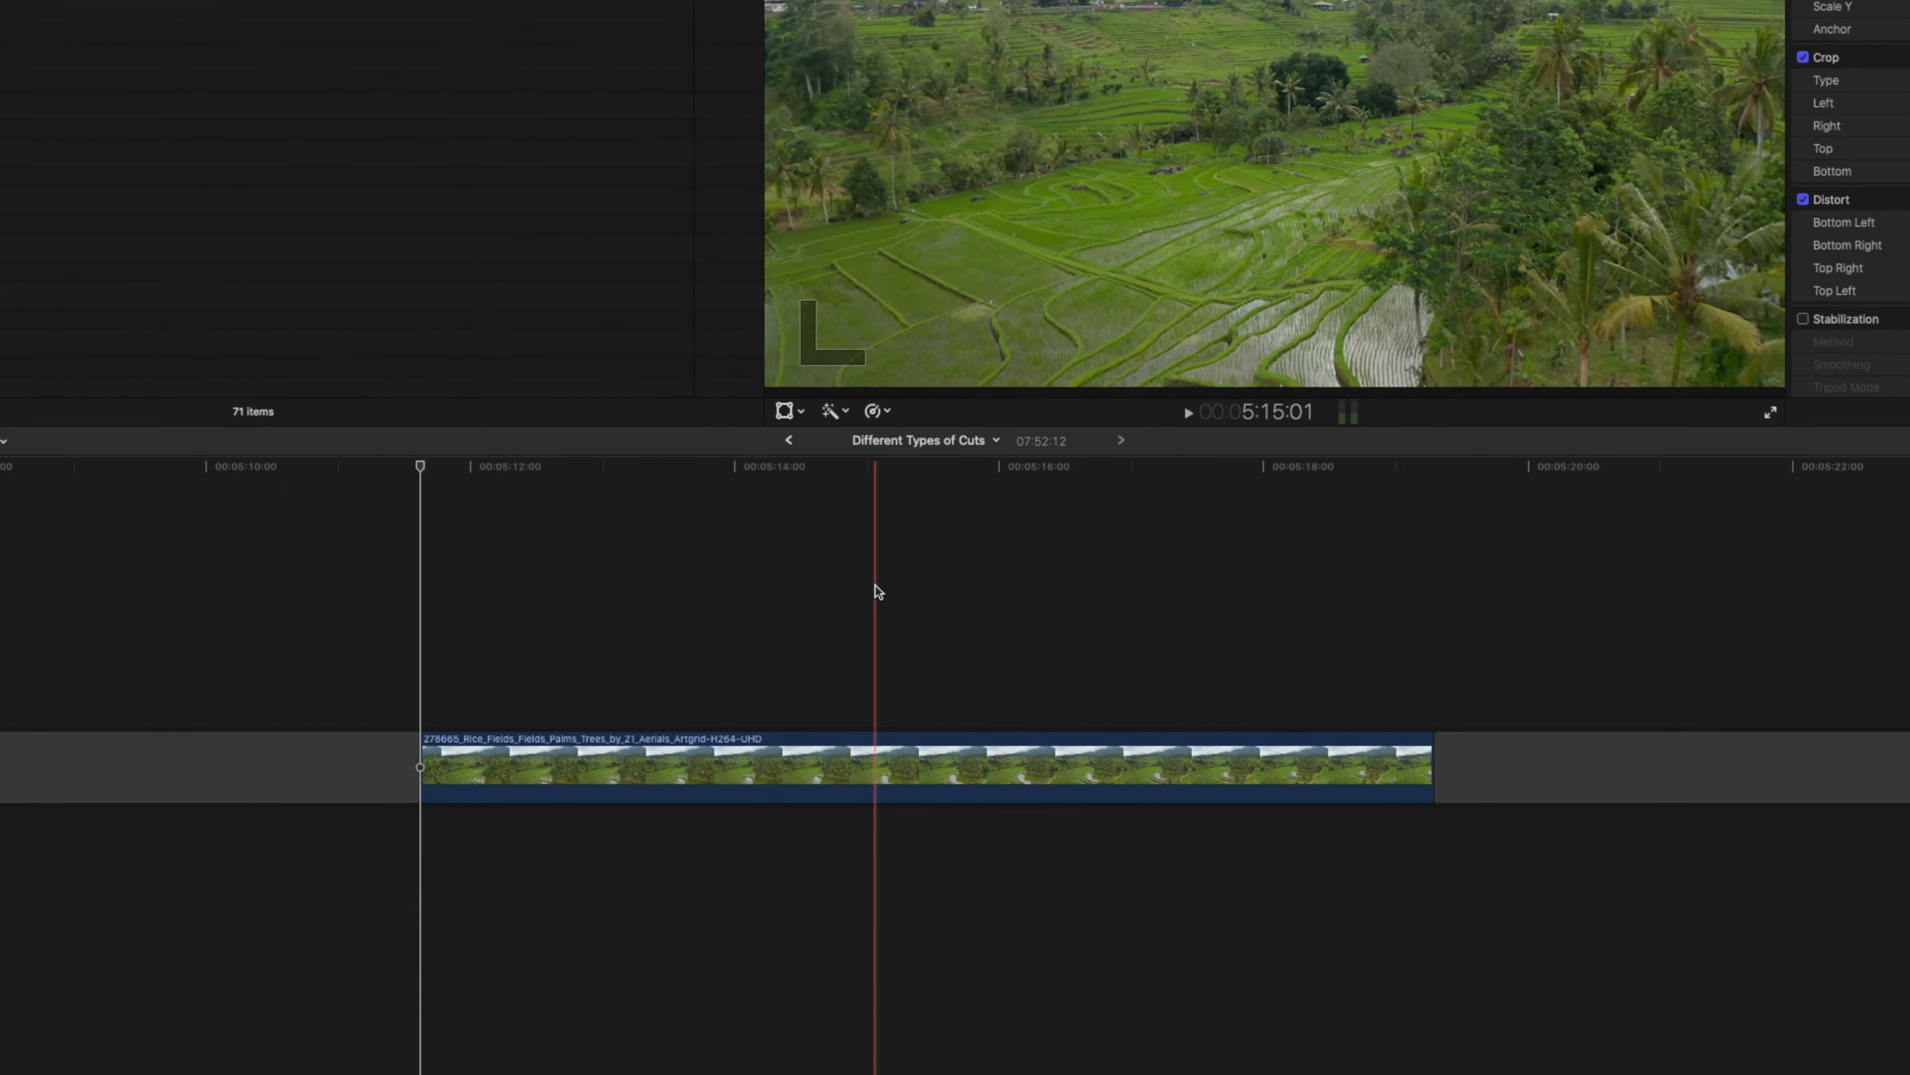
- Set the rice fields clip's duration to 5:00
{"action": "left_click", "coordinate": [877, 821]}
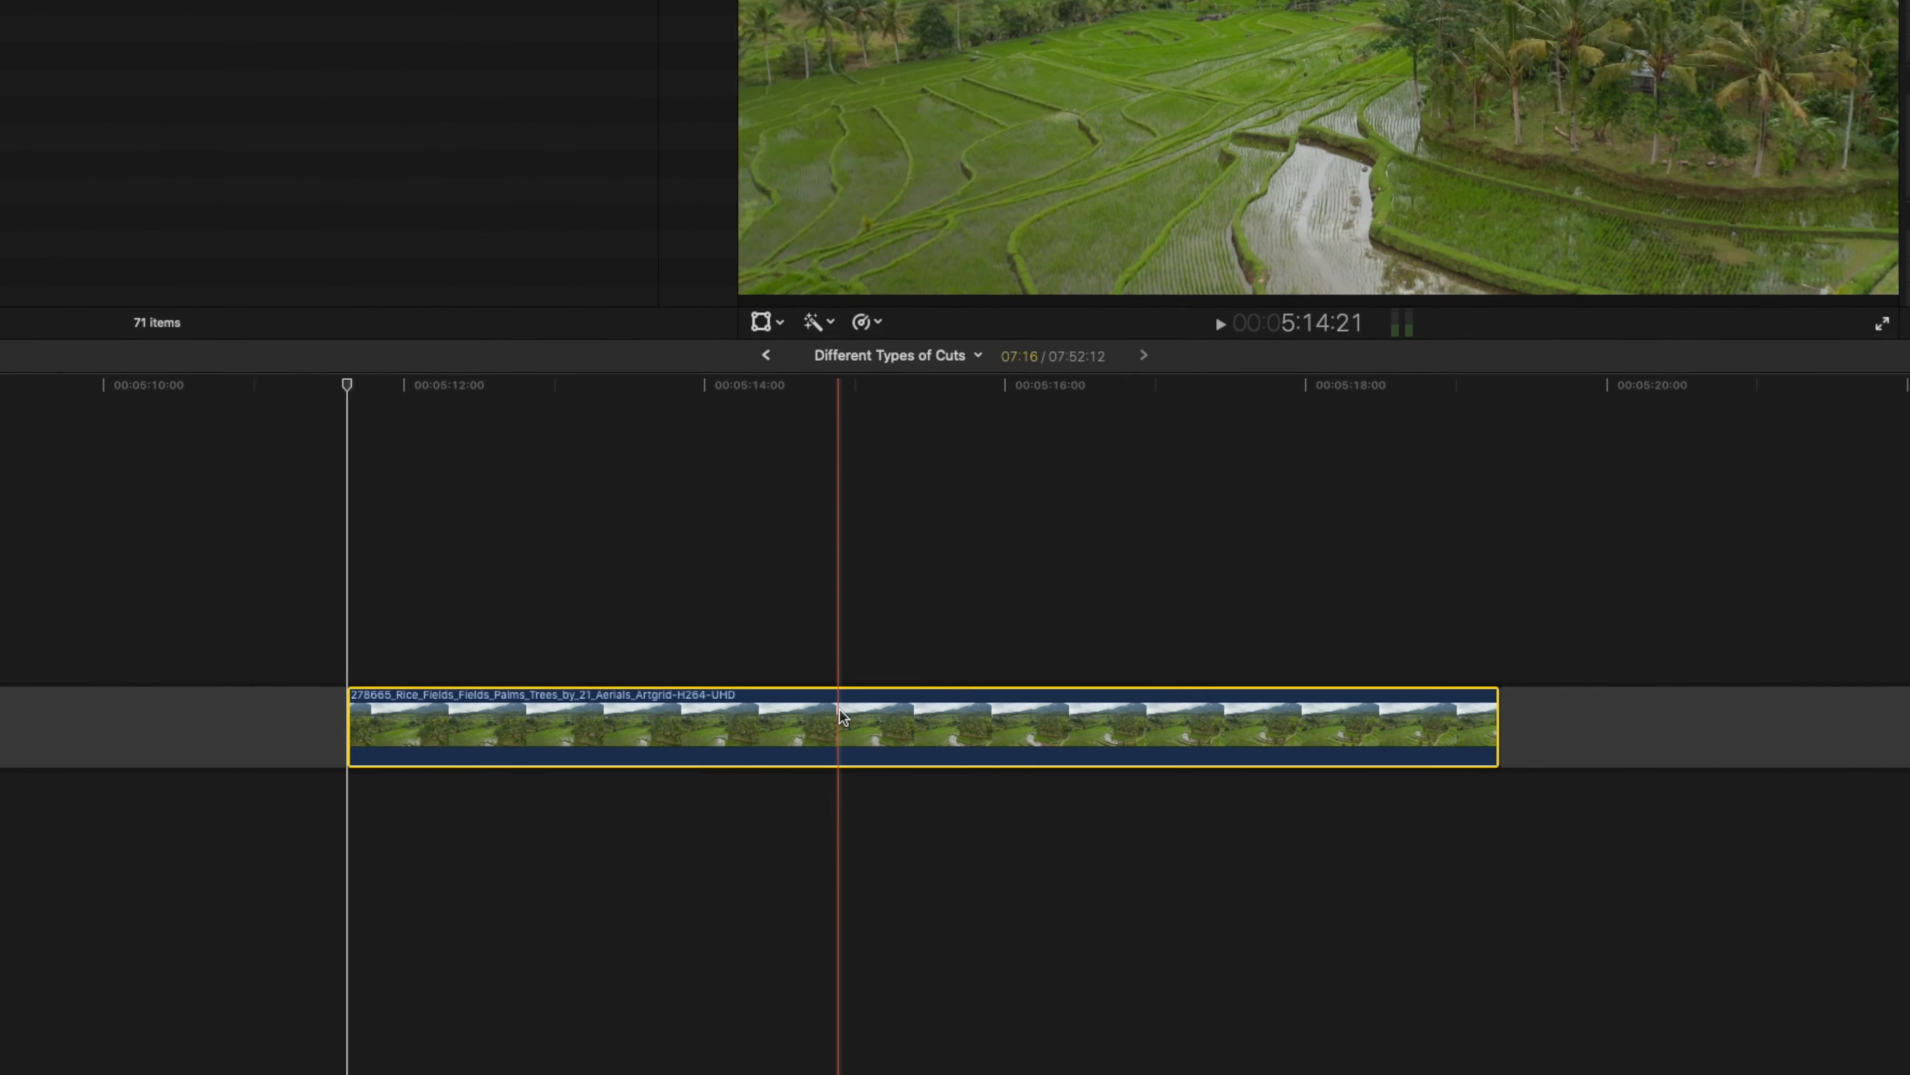
{"action": "key", "text": "ctrl+d"}
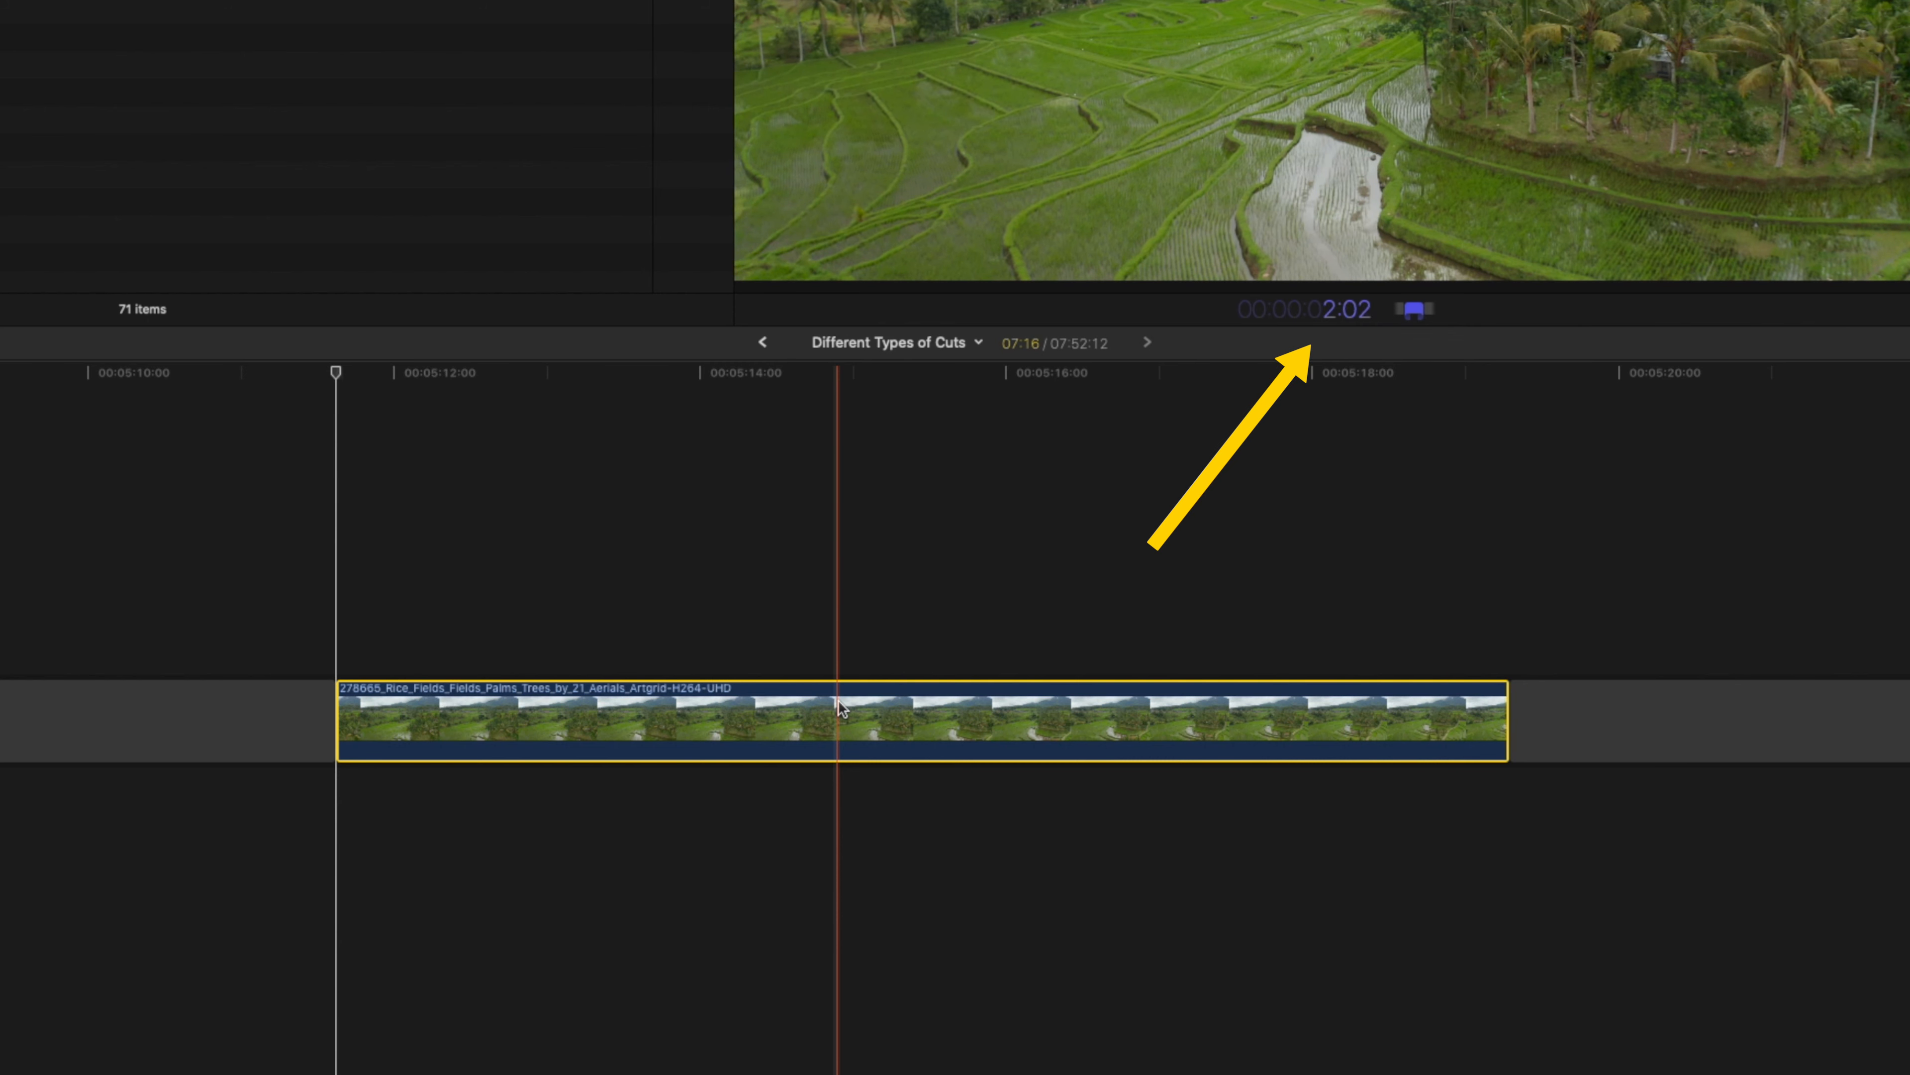
{"action": "key", "text": "Return"}
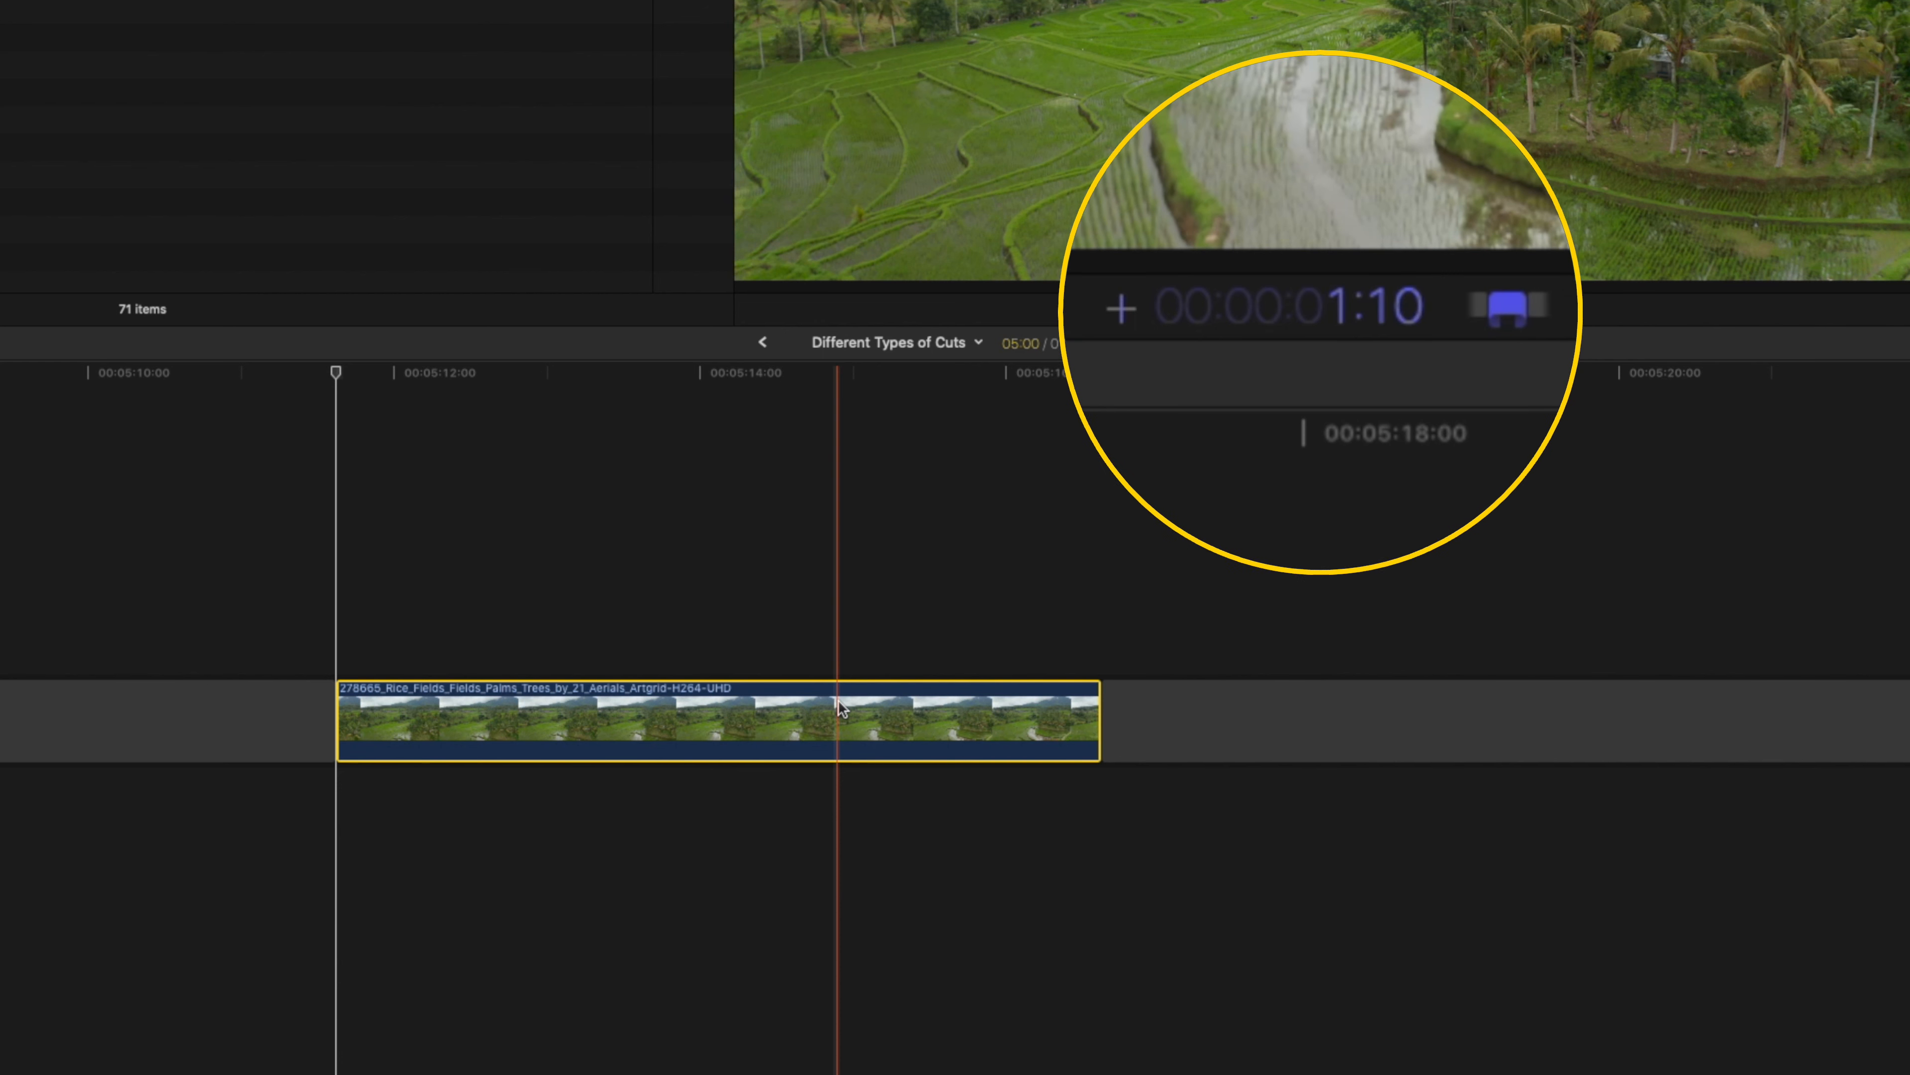
- Extend the rice fields clip's duration by 1:10 and then shorten it by 2:10
{"action": "key", "text": "Return"}
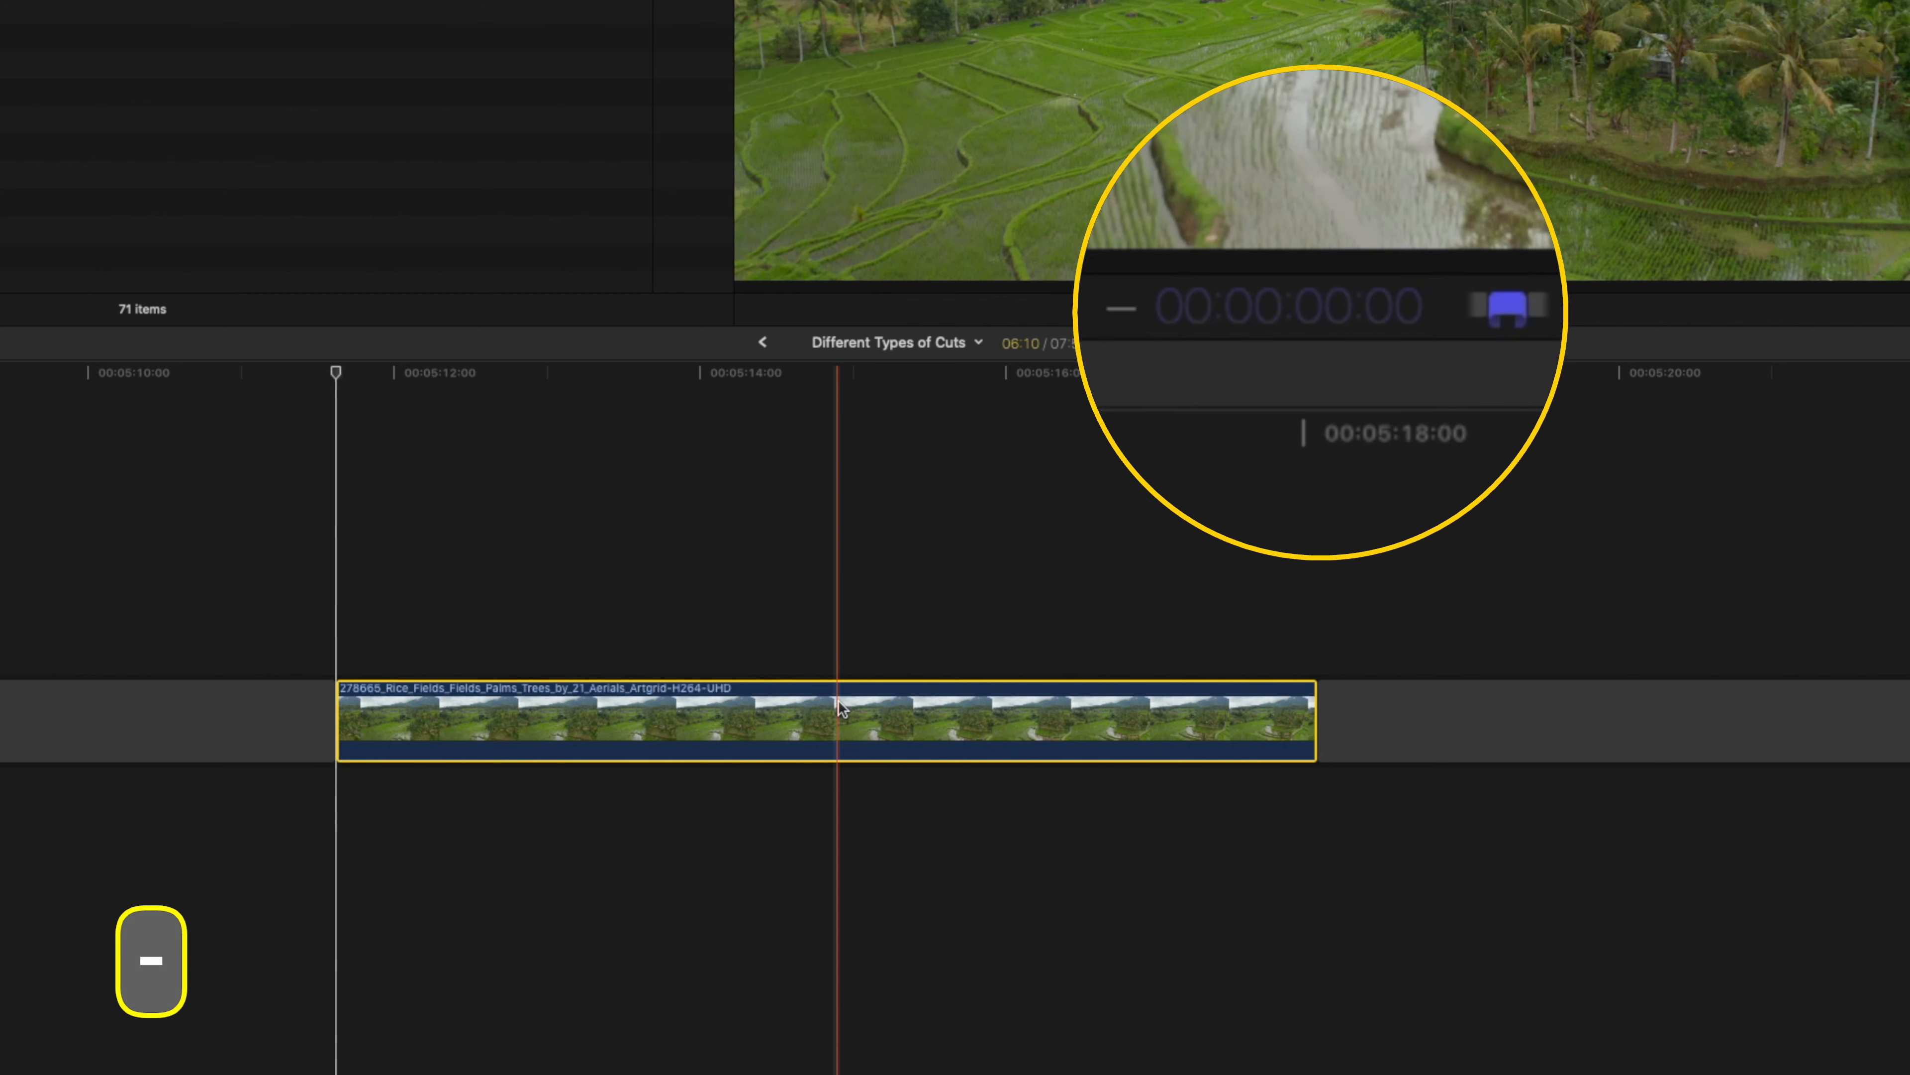
{"action": "type", "text": "2:10"}
{"action": "key", "text": "Return"}
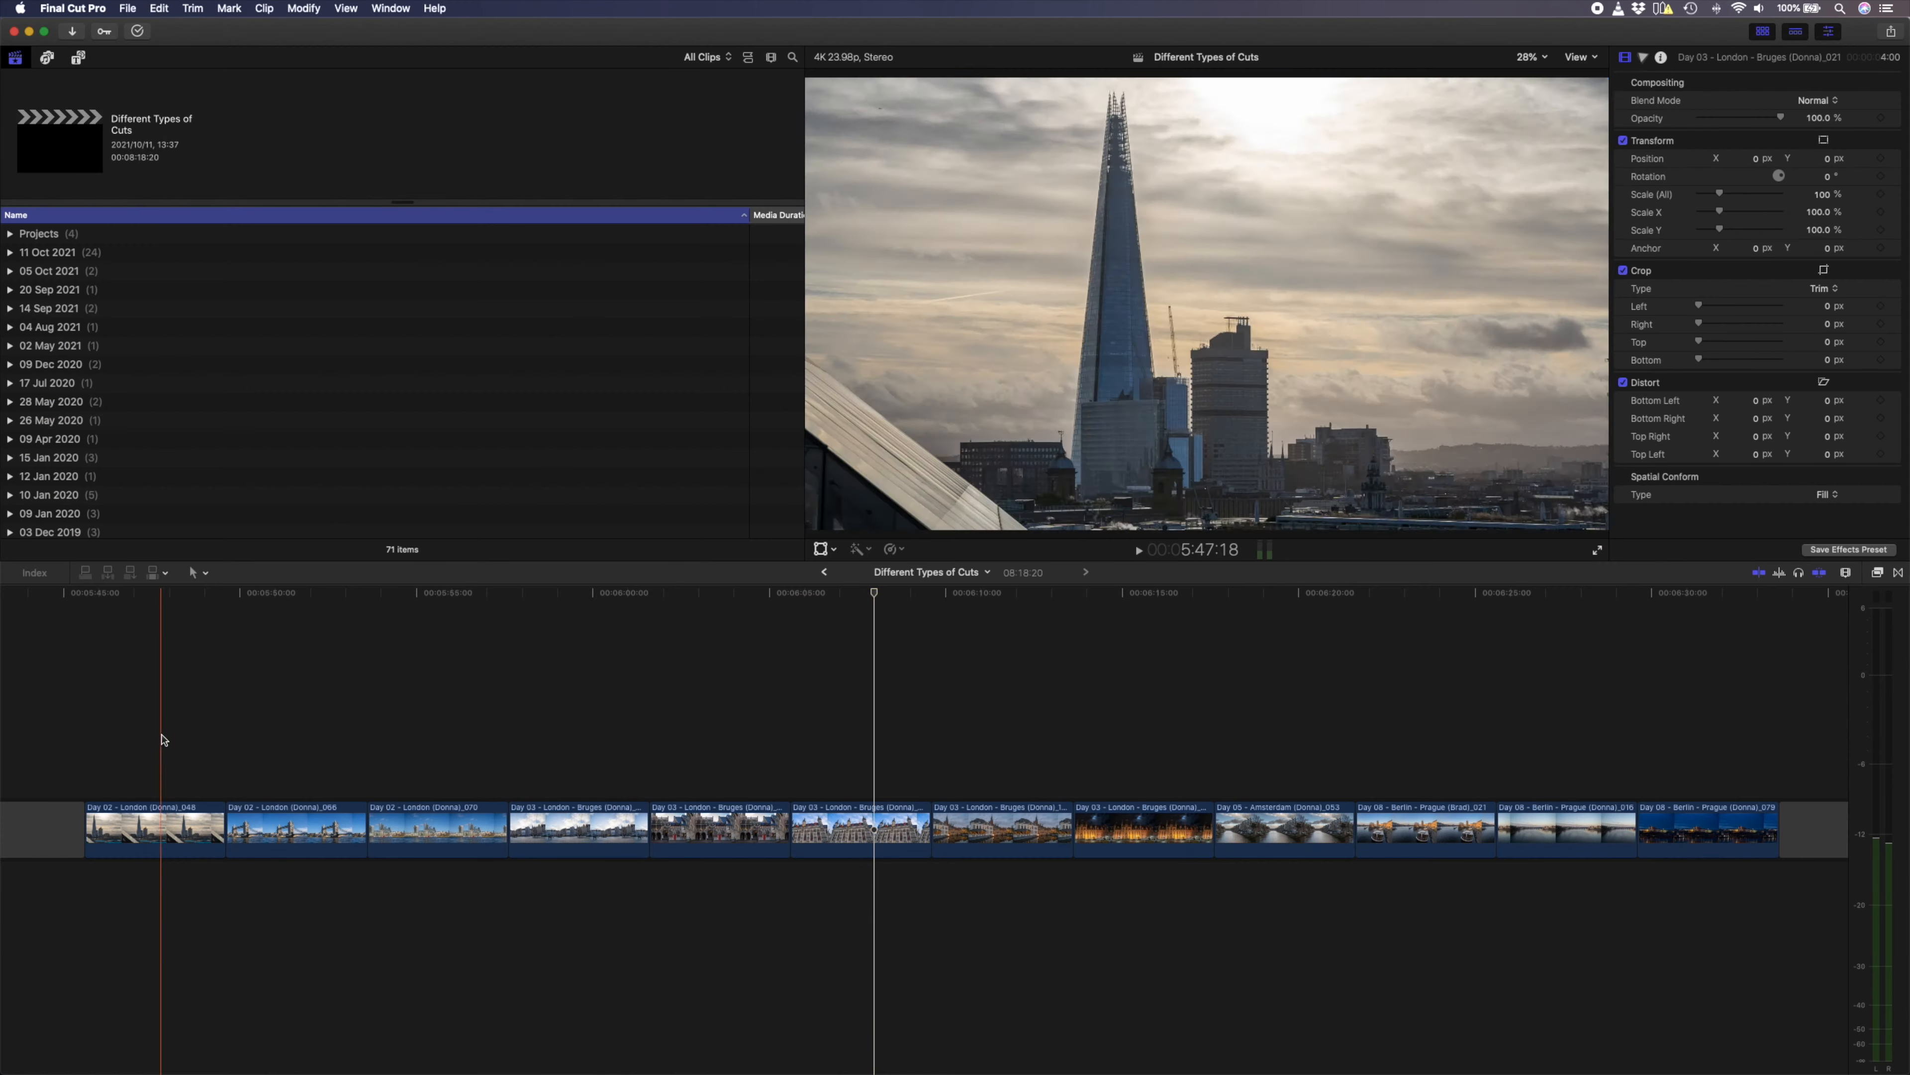
- Select all twelve travel photos in the timeline and set each one's duration to 1:00
{"action": "left_click_drag", "start_coordinate": [161, 735], "coordinate": [1782, 828]}
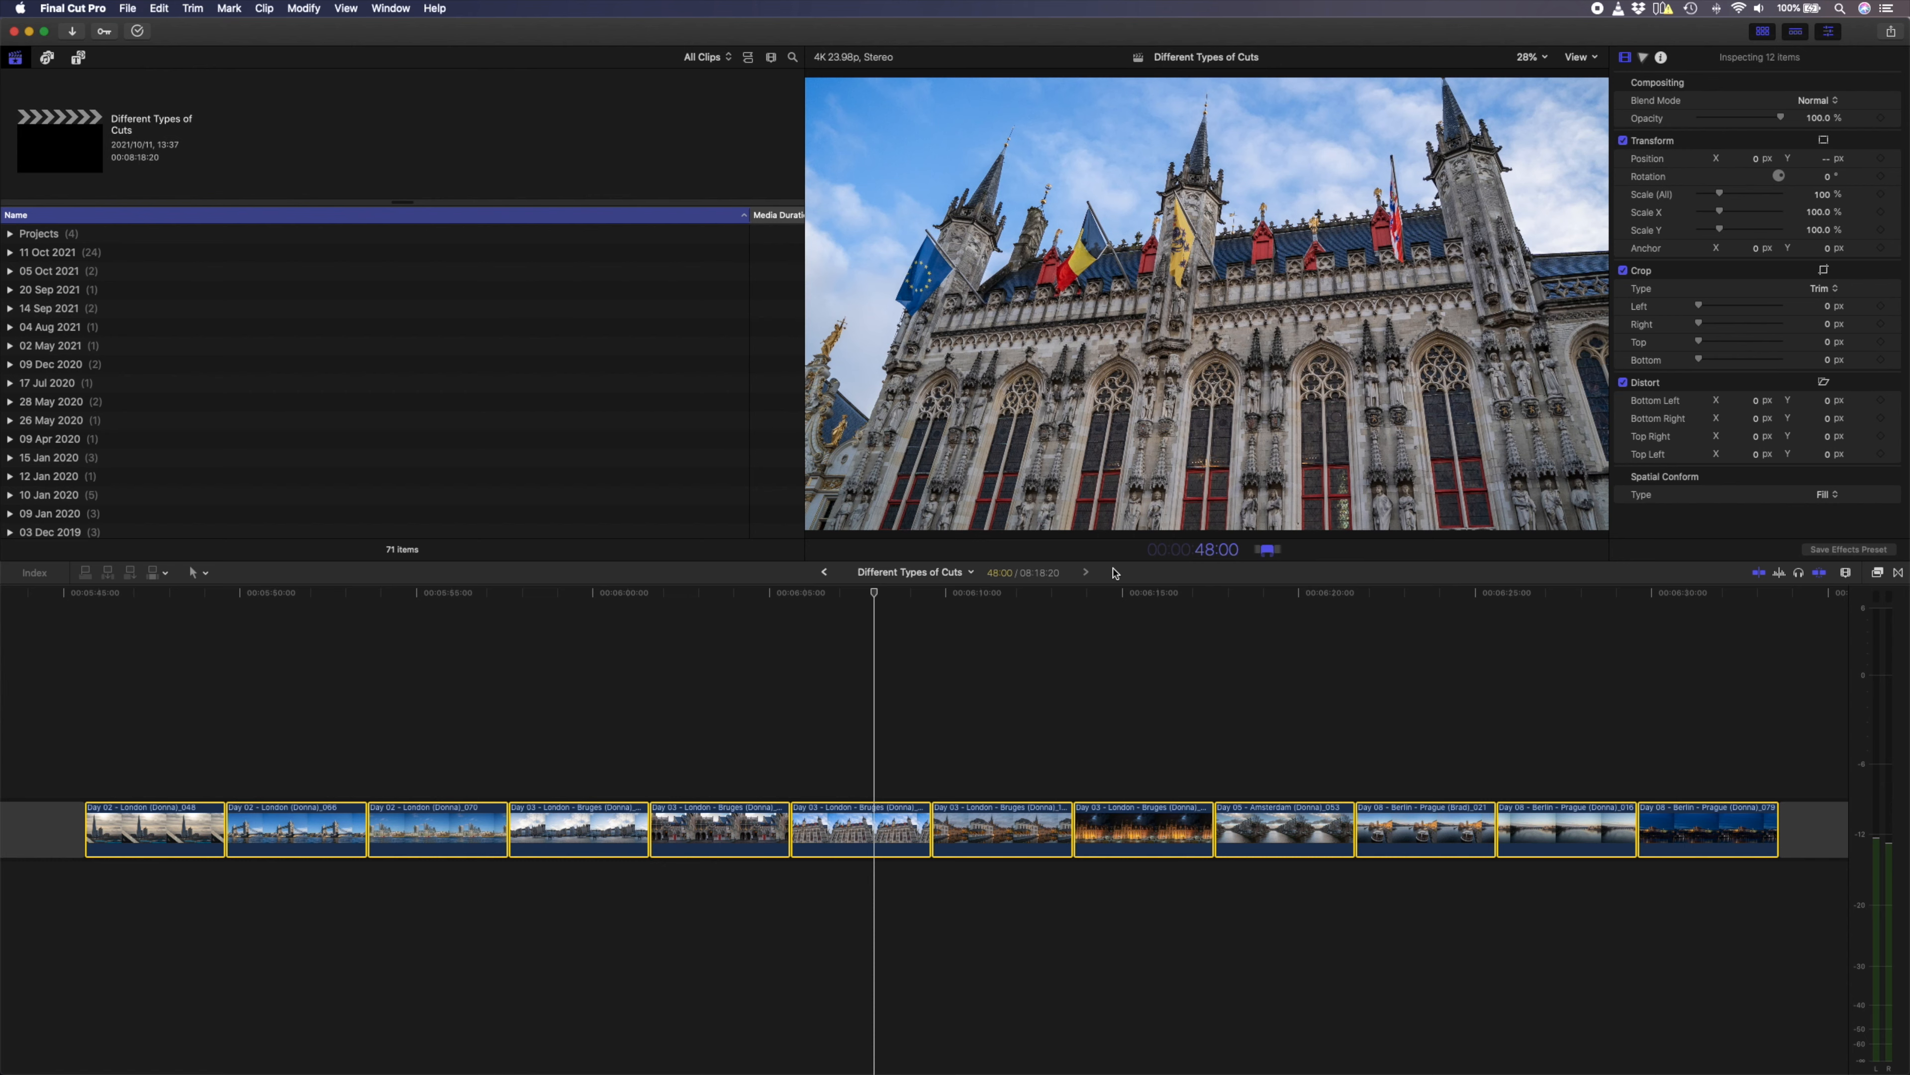
{"action": "key", "text": "Return"}
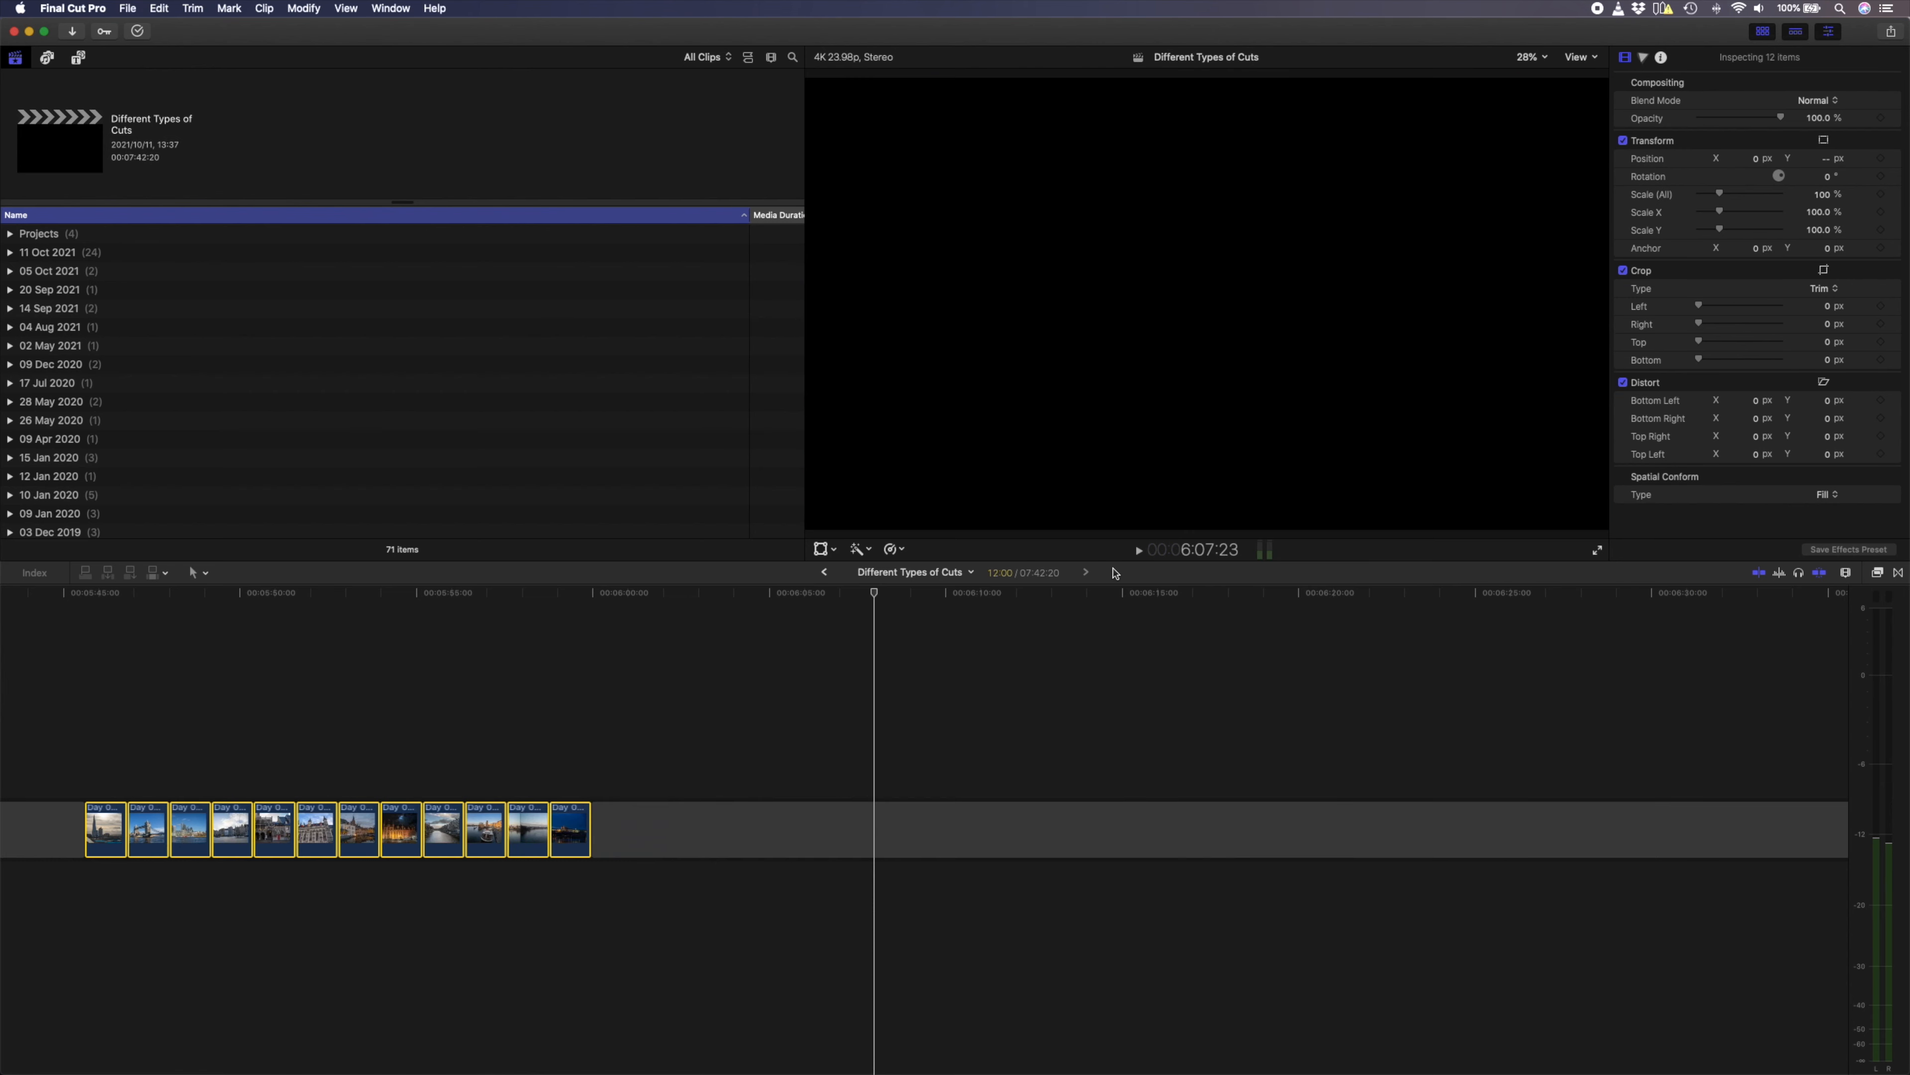